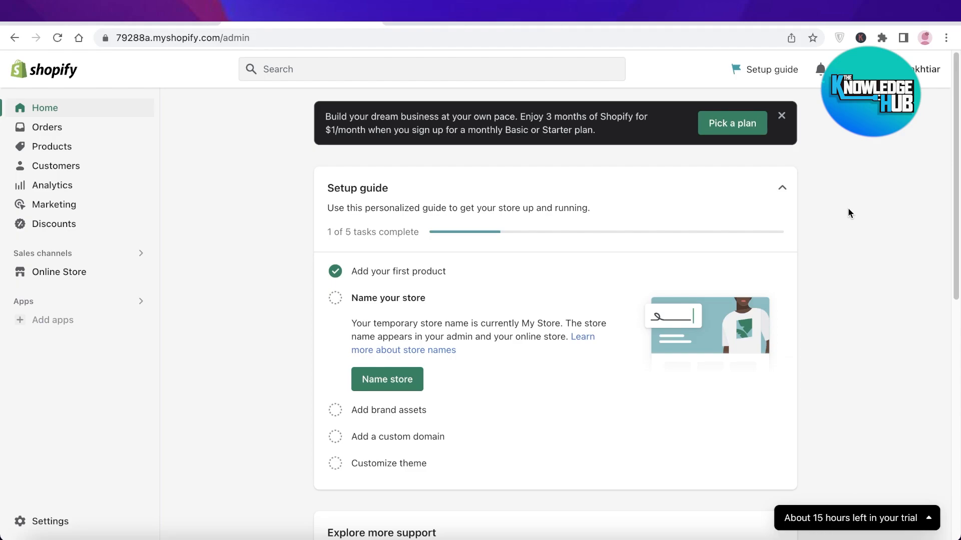
Open the Blue Jeans product from the products list
{"action": "scroll", "coordinate": [848, 209], "scroll_direction": "down", "scroll_amount": 1}
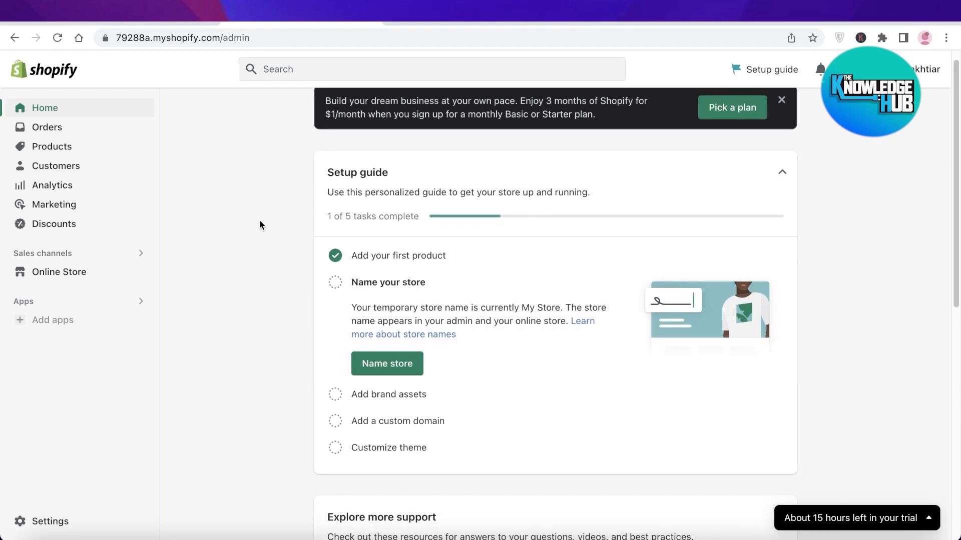
{"action": "left_click", "coordinate": [42, 149]}
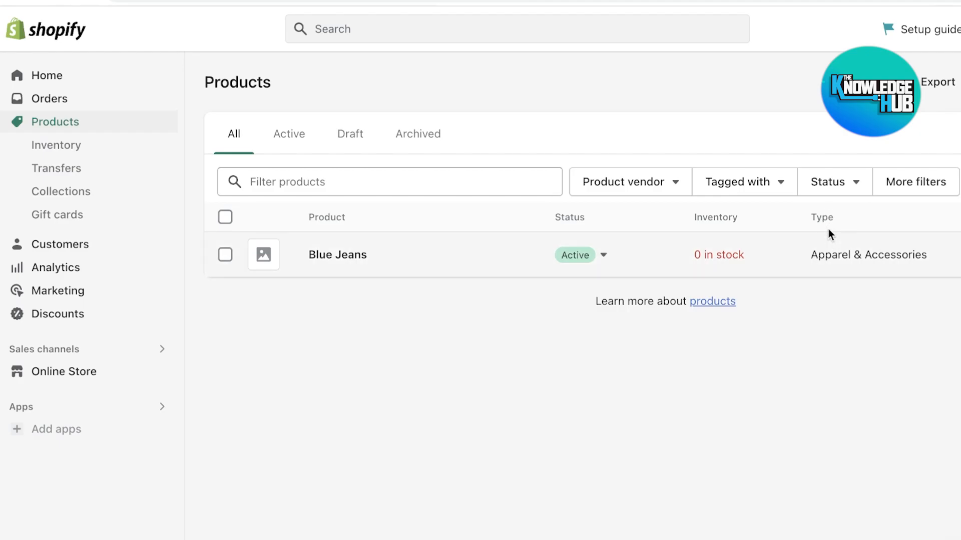
{"action": "left_click_drag", "start_coordinate": [817, 256], "coordinate": [927, 265]}
{"action": "left_click", "coordinate": [927, 263]}
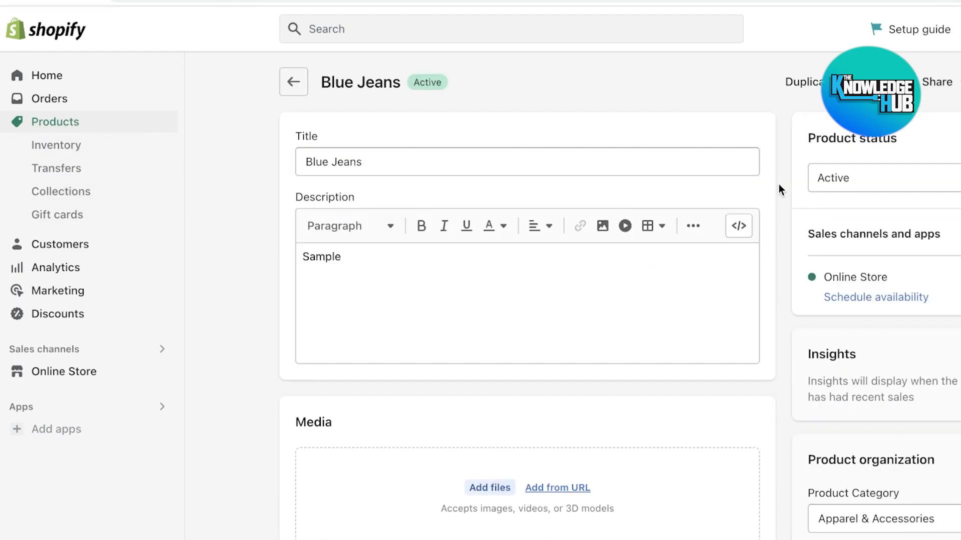
Clear the product category of Blue Jeans and save the product
{"action": "scroll", "coordinate": [800, 226], "scroll_direction": "down", "scroll_amount": 3}
{"action": "left_click", "coordinate": [881, 351]}
{"action": "scroll", "coordinate": [887, 305], "scroll_direction": "down", "scroll_amount": 1}
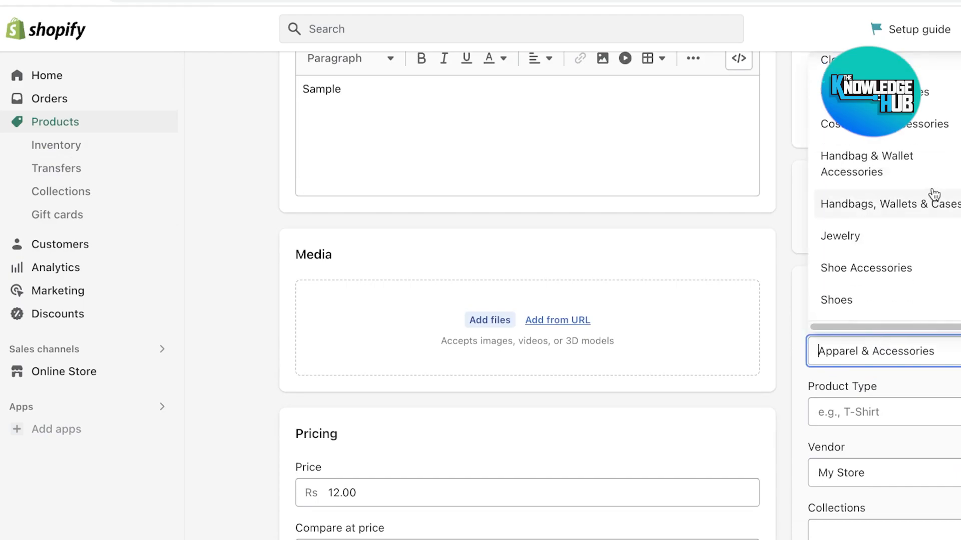
{"action": "scroll", "coordinate": [898, 210], "scroll_direction": "up", "scroll_amount": 1}
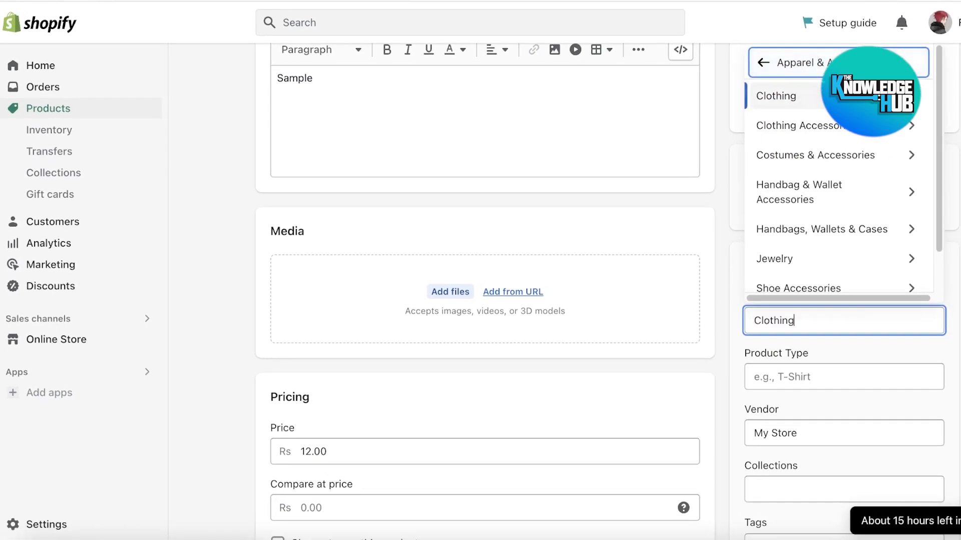
{"action": "left_click", "coordinate": [801, 99]}
{"action": "double_click", "coordinate": [838, 331]}
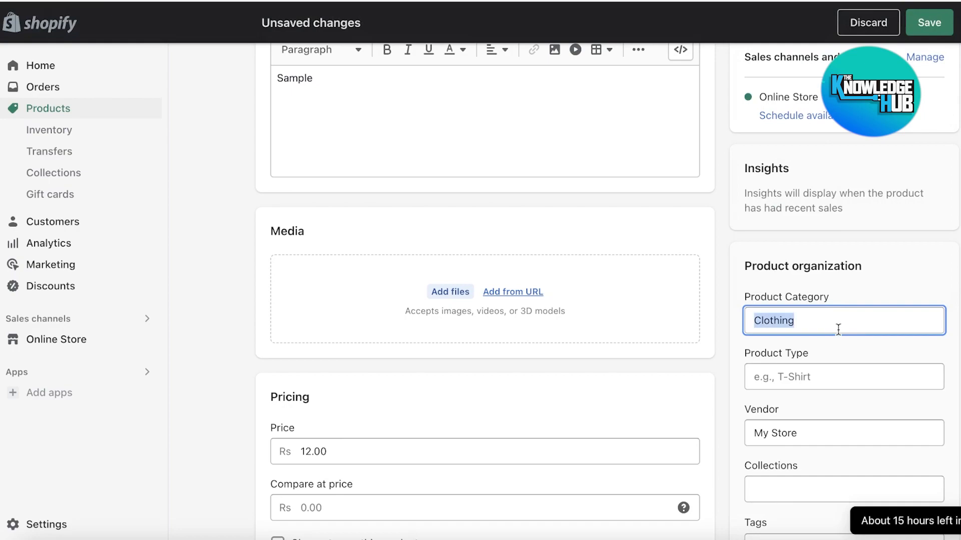
{"action": "key", "text": "BackSpace"}
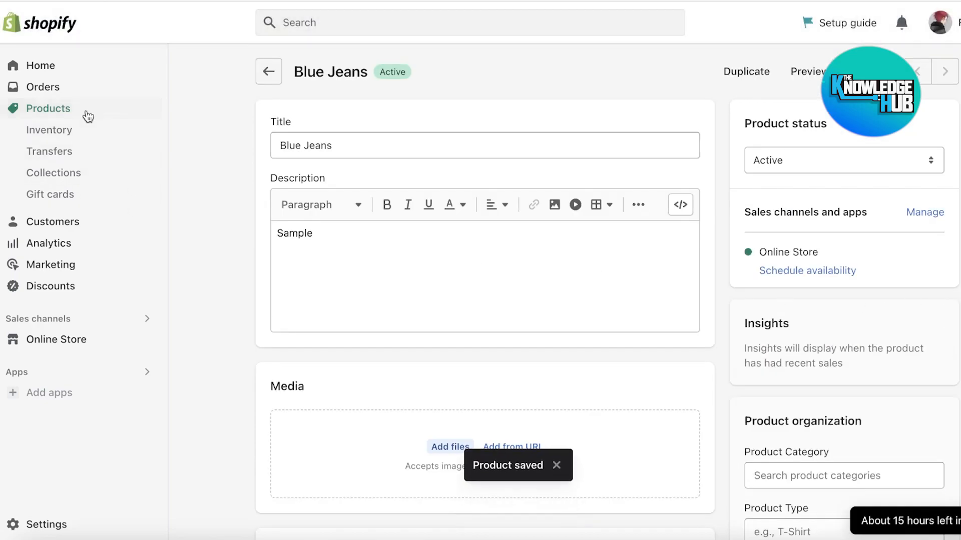
Open the online store's navigation settings and bring its list of menus into view
{"action": "left_click", "coordinate": [33, 72]}
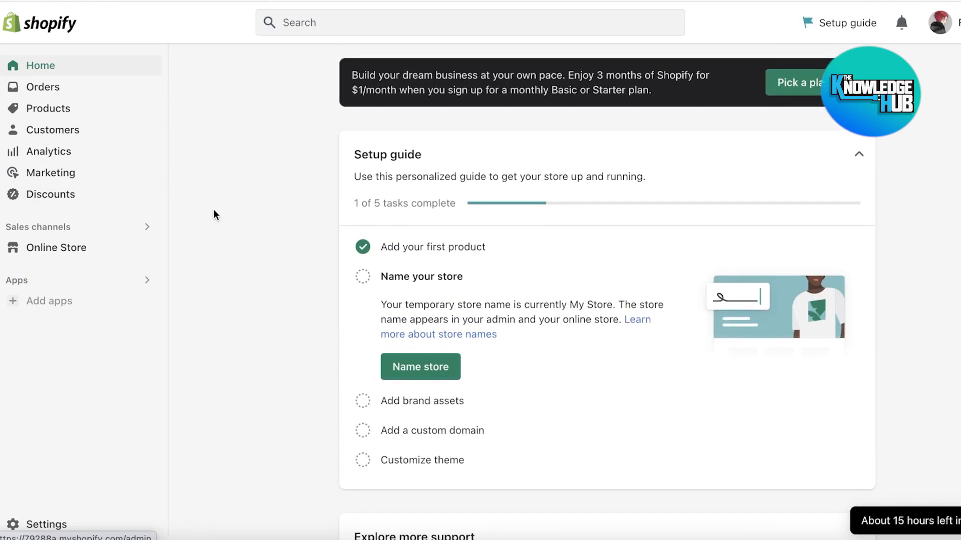
{"action": "left_click", "coordinate": [101, 249]}
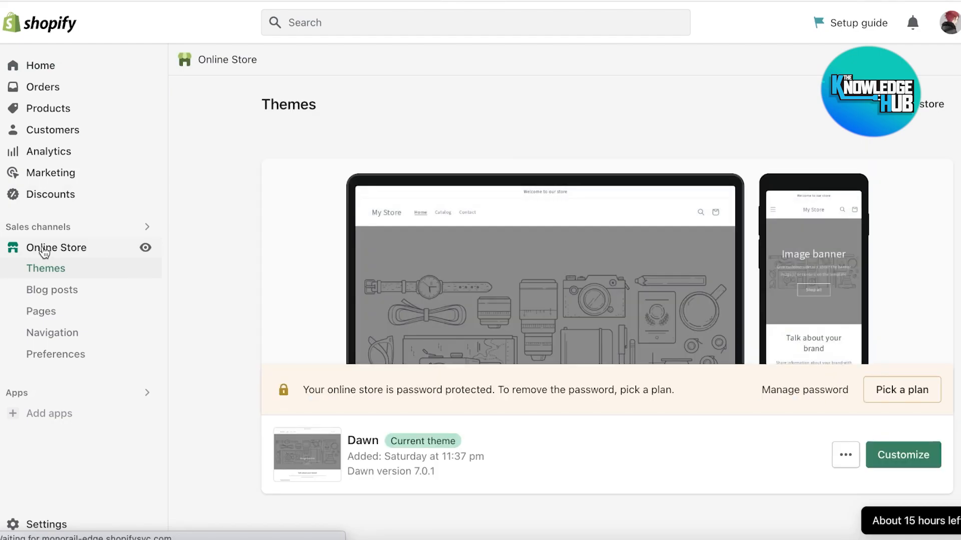
{"action": "left_click", "coordinate": [34, 336]}
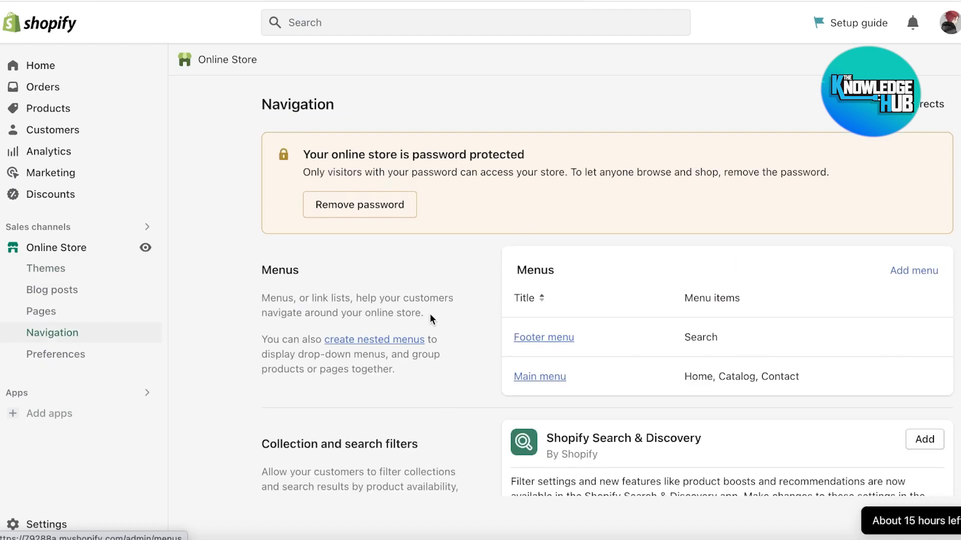
{"action": "scroll", "coordinate": [501, 295], "scroll_direction": "down", "scroll_amount": 1}
{"action": "scroll", "coordinate": [576, 265], "scroll_direction": "down", "scroll_amount": 1}
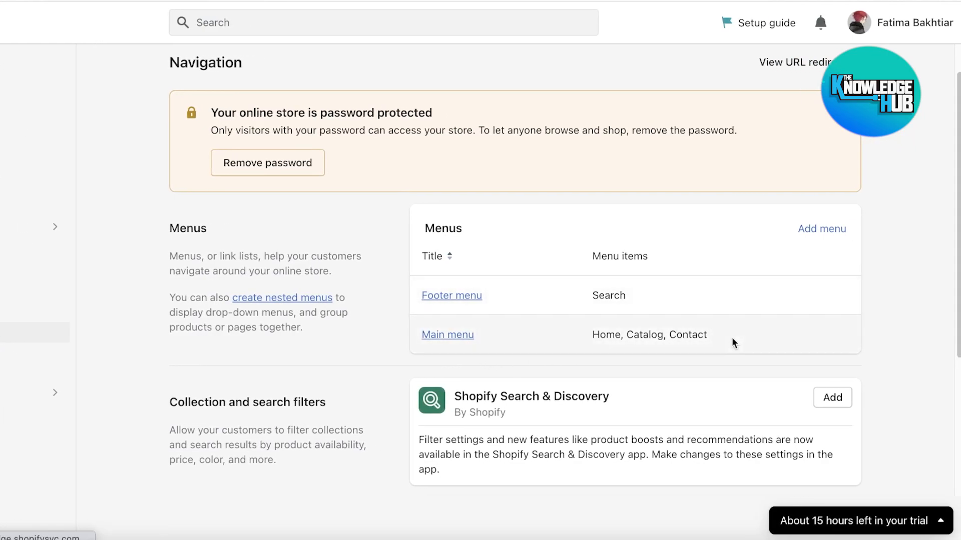
{"action": "left_click", "coordinate": [823, 229]}
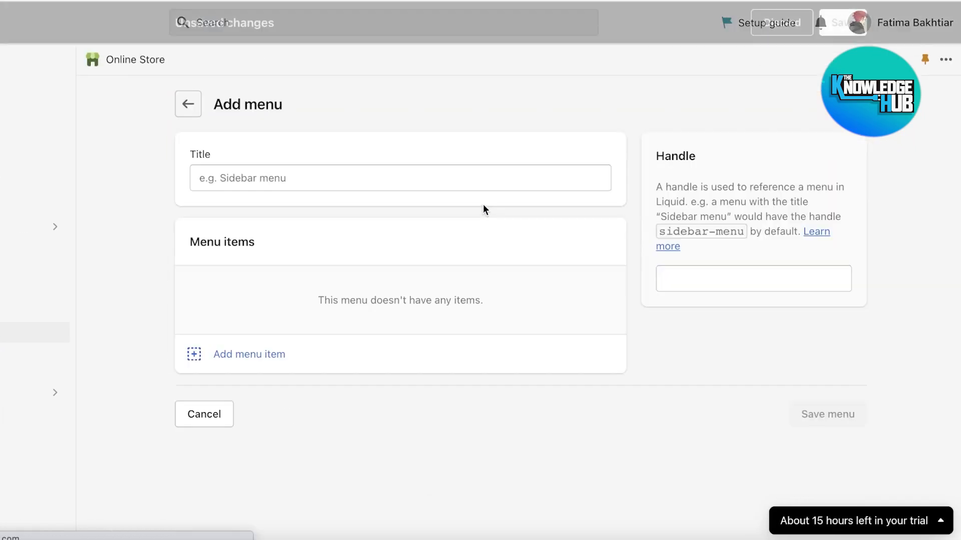
{"action": "left_click", "coordinate": [247, 168]}
{"action": "left_click", "coordinate": [189, 108]}
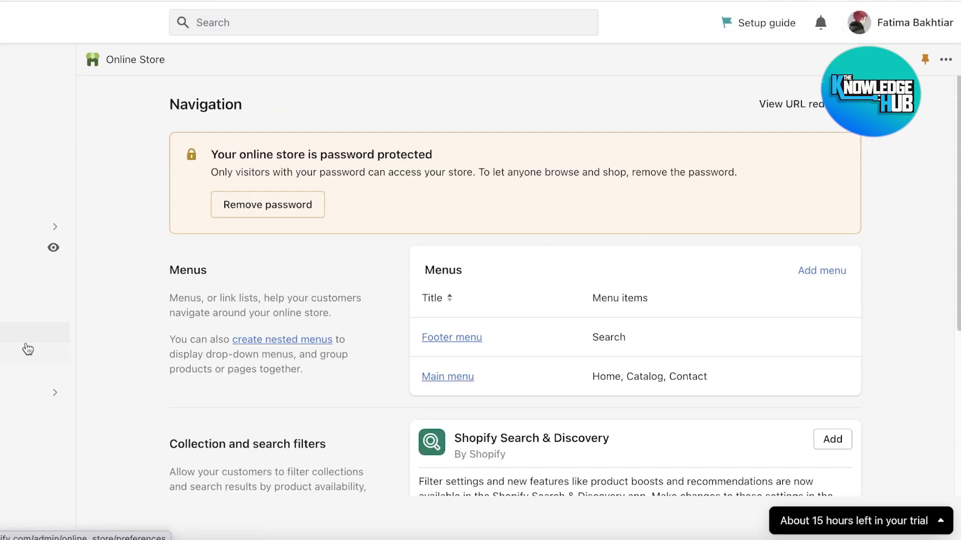
Open the store's Main menu for editing
{"action": "scroll", "coordinate": [383, 301], "scroll_direction": "down", "scroll_amount": 1}
{"action": "left_click", "coordinate": [452, 356]}
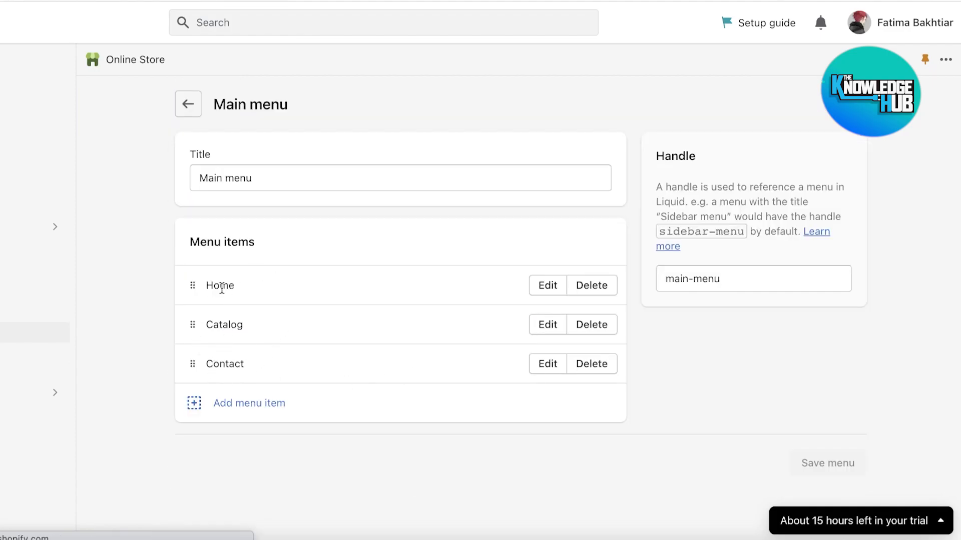
{"action": "left_click_drag", "start_coordinate": [193, 325], "coordinate": [195, 324]}
{"action": "left_click", "coordinate": [472, 322]}
Start a new item in the Main menu and name it Winter Clothing
{"action": "left_click", "coordinate": [196, 409]}
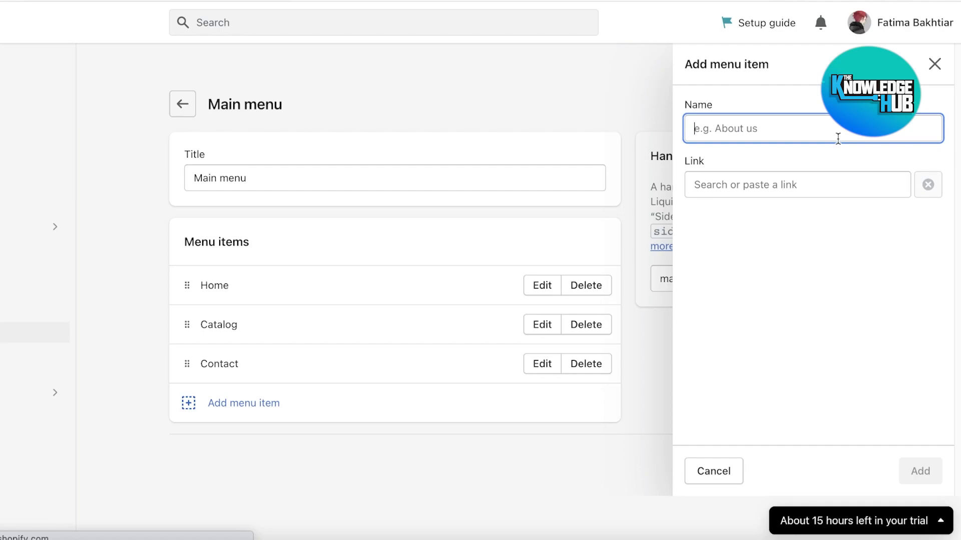
{"action": "type", "text": "Winter Clothing"}
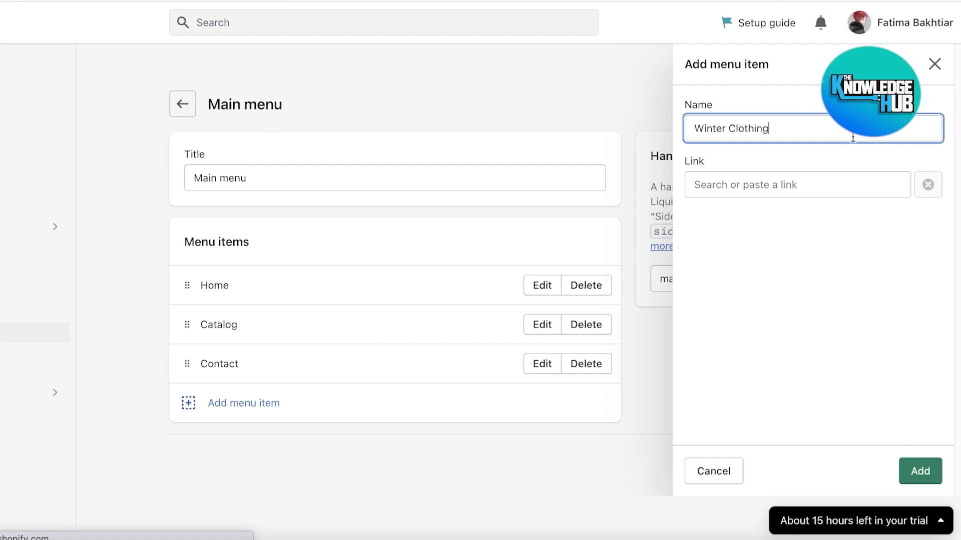
{"action": "left_click", "coordinate": [832, 190]}
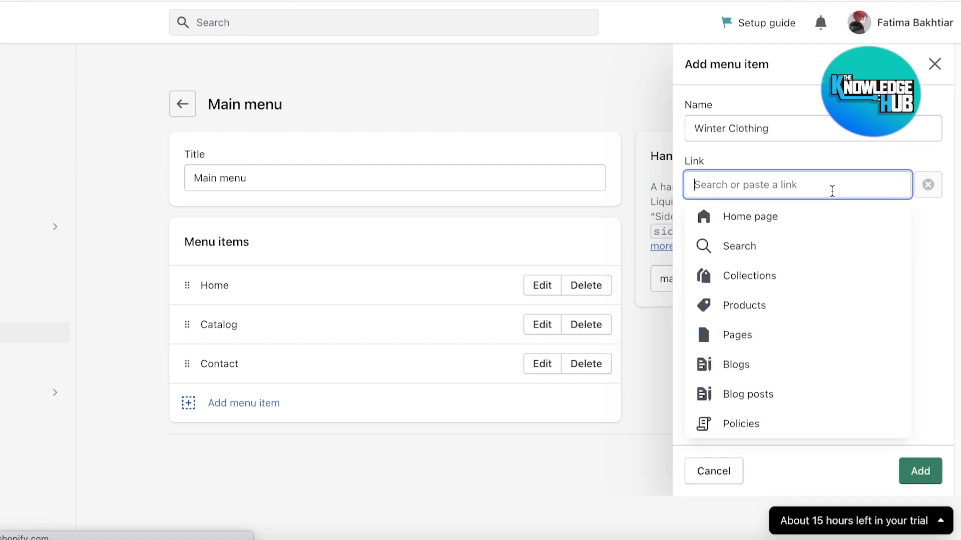
Examine the pages, products and collections offered as link destinations for the new menu item
{"action": "left_click", "coordinate": [763, 340]}
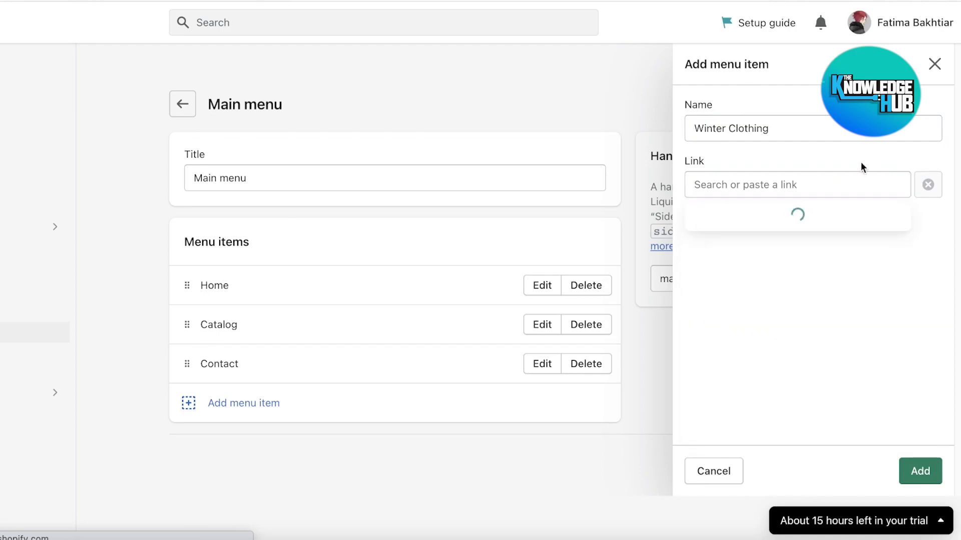
{"action": "left_click", "coordinate": [715, 220]}
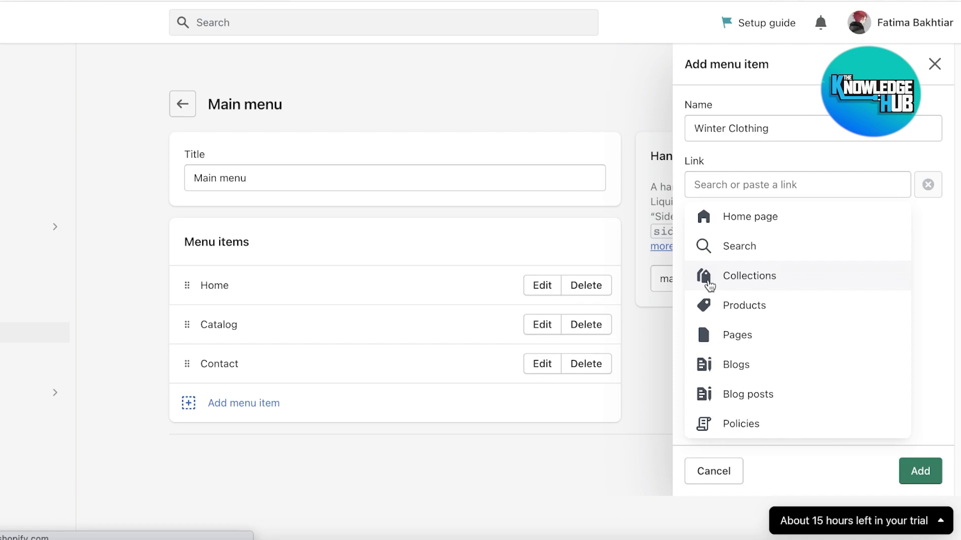
{"action": "left_click", "coordinate": [700, 305]}
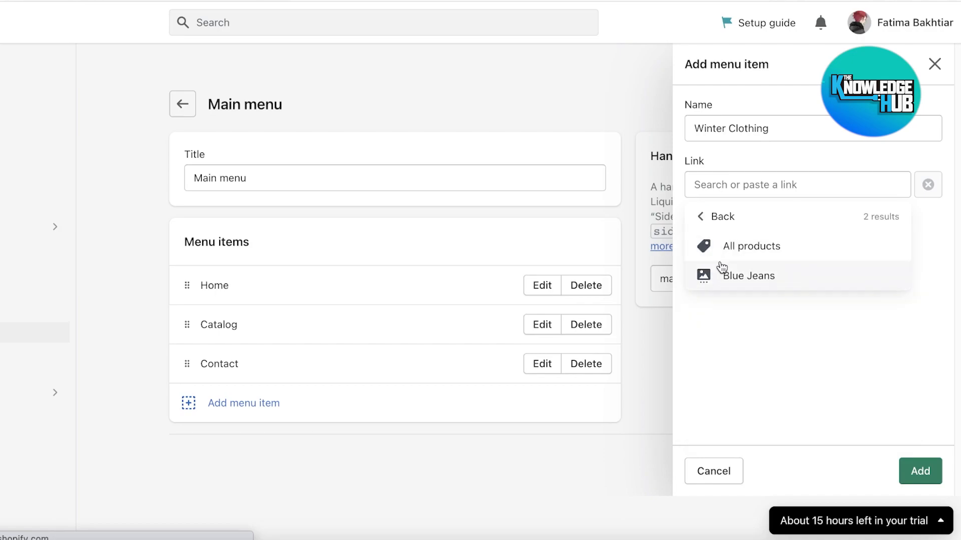
{"action": "left_click", "coordinate": [721, 216]}
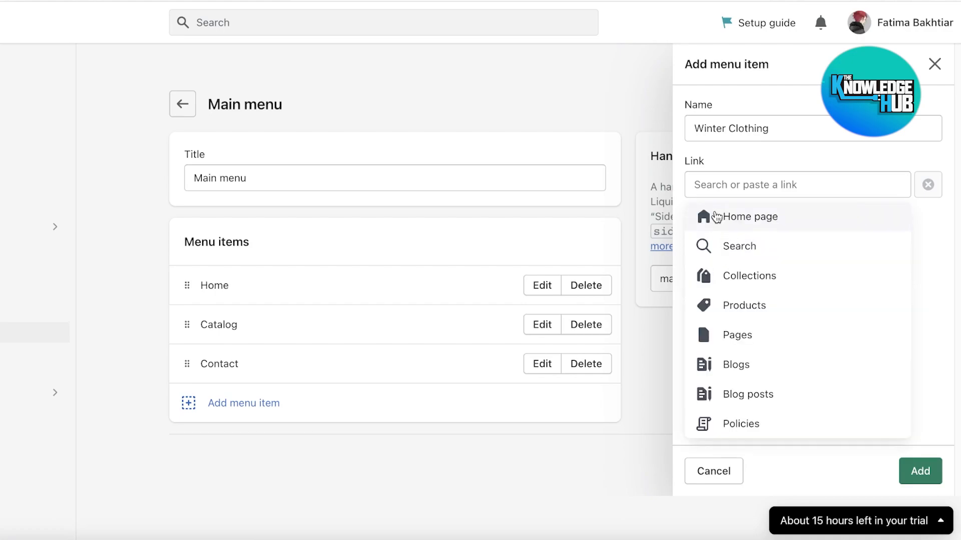
{"action": "left_click", "coordinate": [726, 271]}
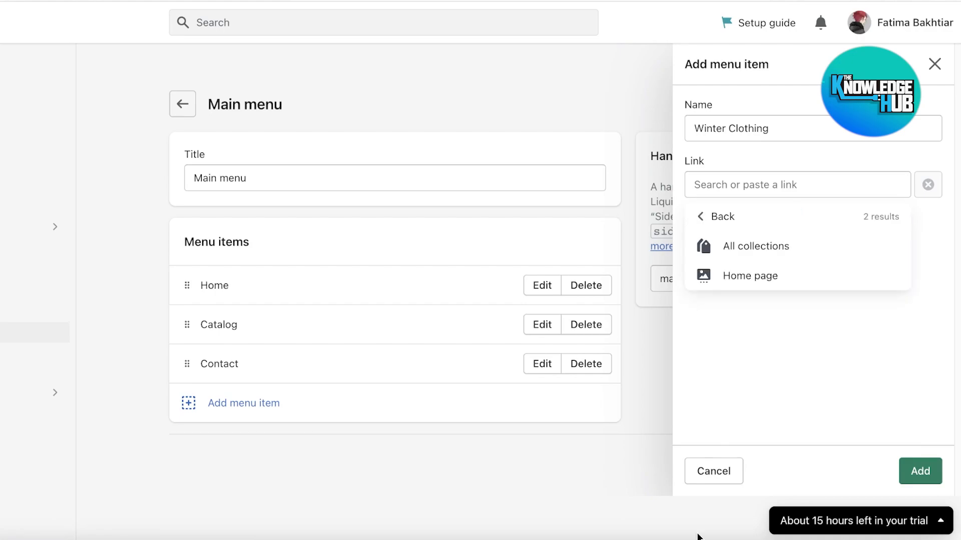
{"action": "left_click", "coordinate": [732, 213]}
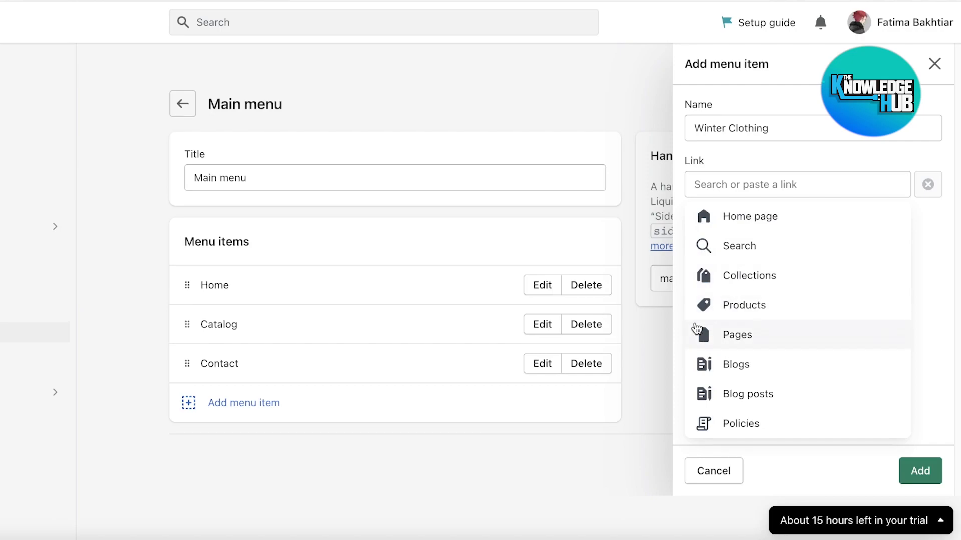
Link the Winter Clothing item to All collections and add it to the Main menu
{"action": "left_click", "coordinate": [737, 283]}
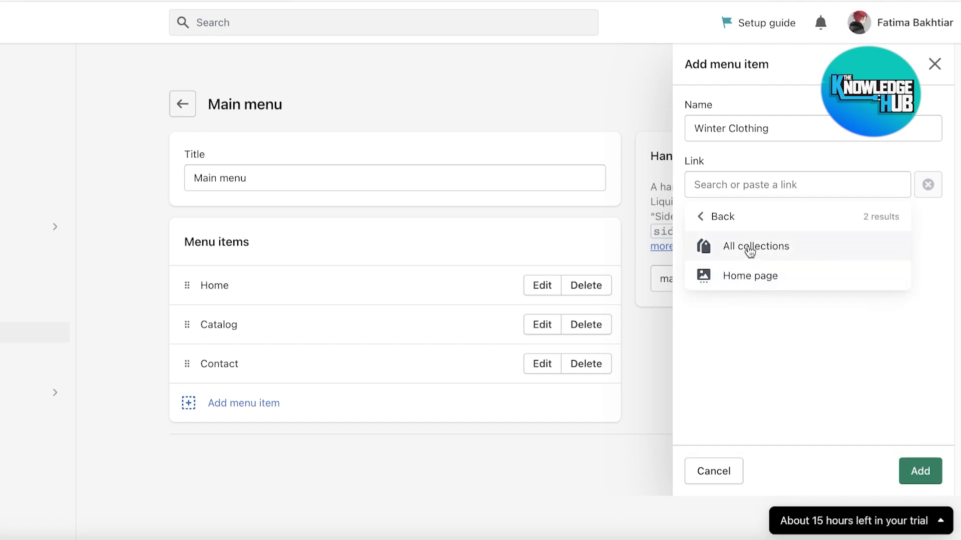
{"action": "left_click", "coordinate": [919, 471]}
{"action": "left_click", "coordinate": [832, 180]}
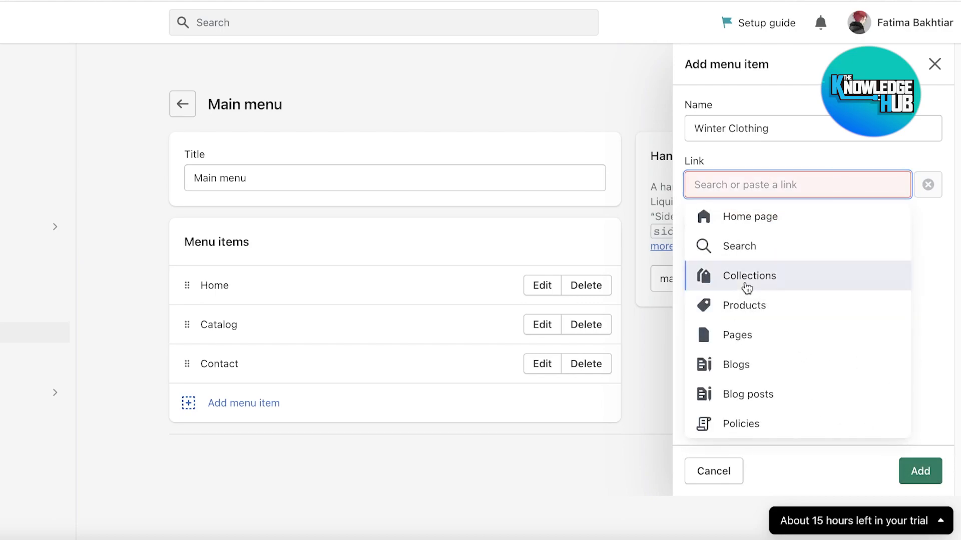
{"action": "left_click", "coordinate": [796, 280]}
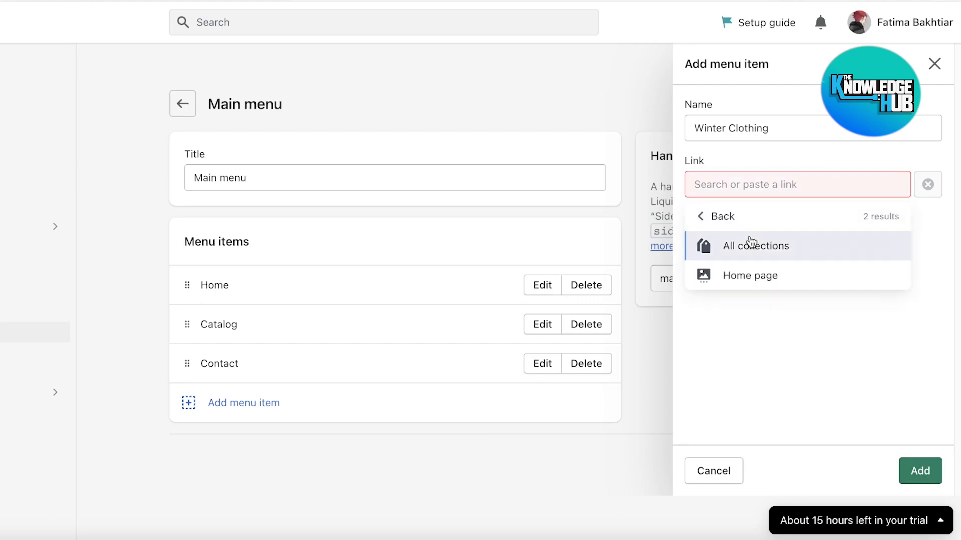
{"action": "left_click", "coordinate": [754, 240]}
{"action": "left_click", "coordinate": [922, 472]}
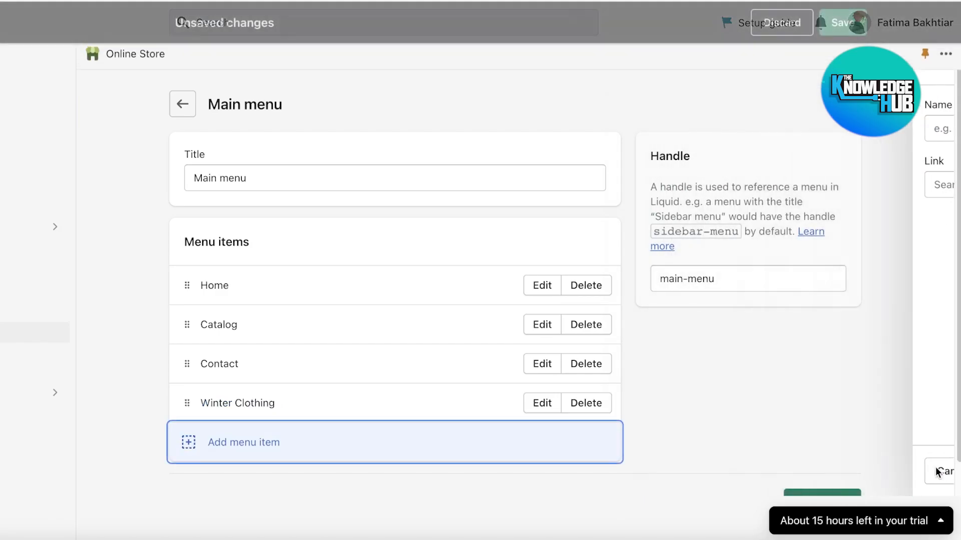
Nest the Winter Clothing item under Catalog in the Main menu and save the menu
{"action": "mouse_move", "coordinate": [185, 401]}
{"action": "left_mouse_down"}
{"action": "mouse_move", "coordinate": [187, 365]}
{"action": "mouse_move", "coordinate": [185, 403]}
{"action": "left_mouse_up"}
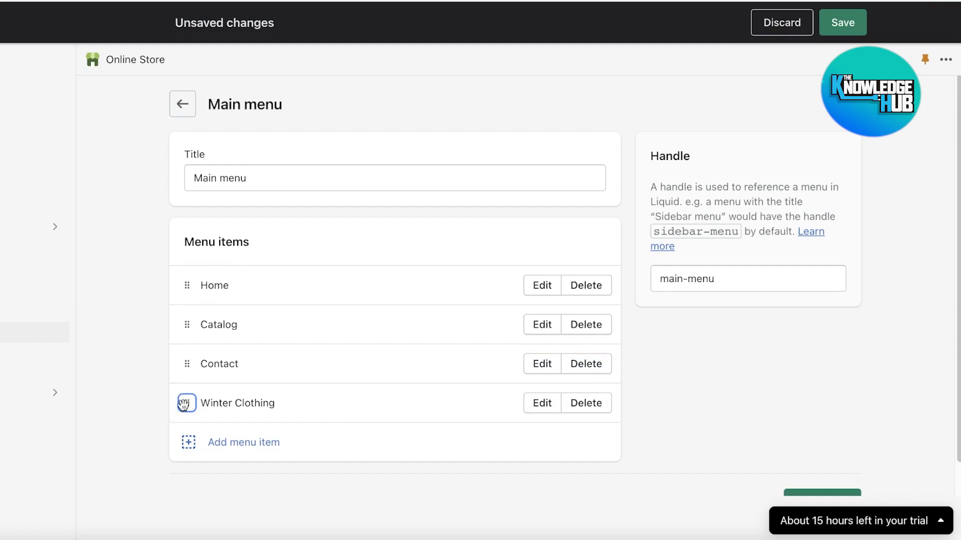
{"action": "left_click_drag", "start_coordinate": [186, 403], "coordinate": [207, 338]}
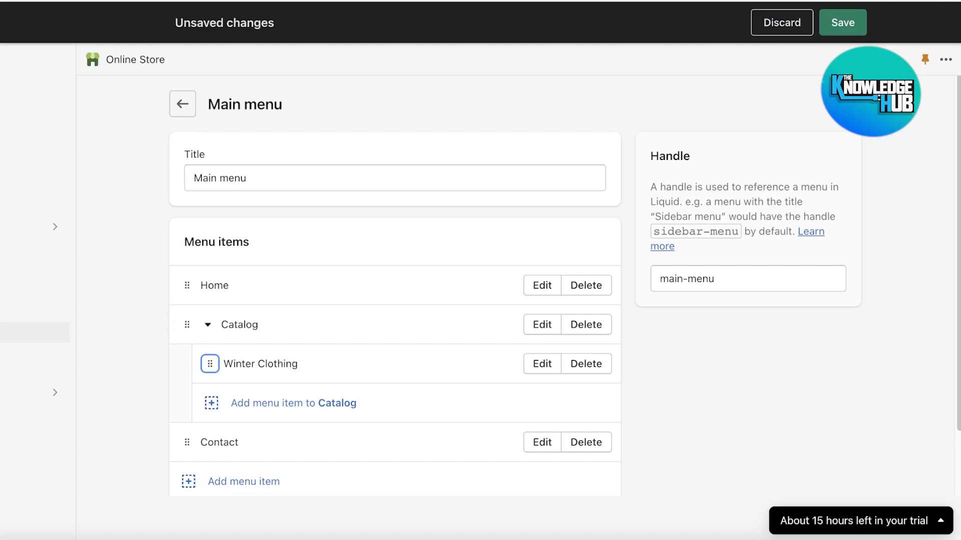
{"action": "left_click", "coordinate": [22, 108]}
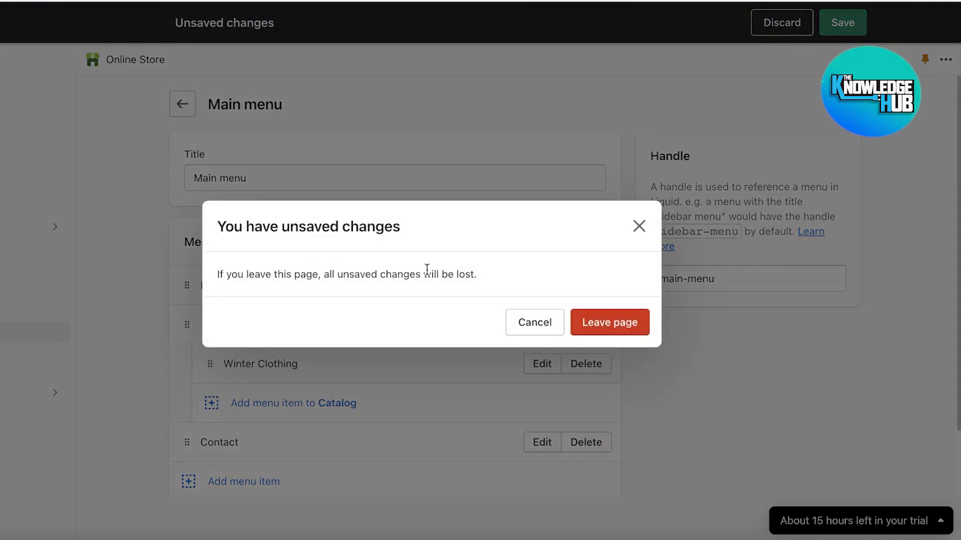
{"action": "left_click", "coordinate": [859, 22]}
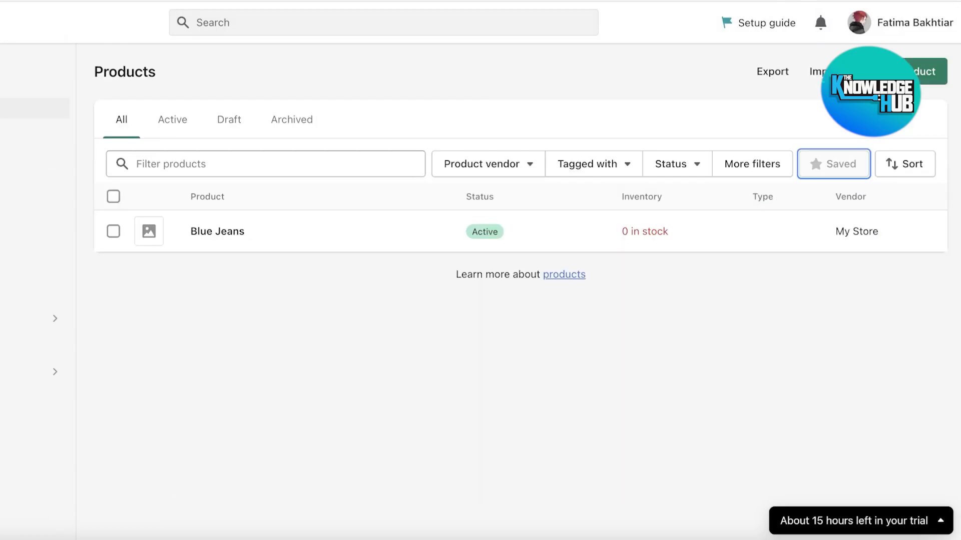
Start a new product with the title Sweater
{"action": "left_click", "coordinate": [925, 71]}
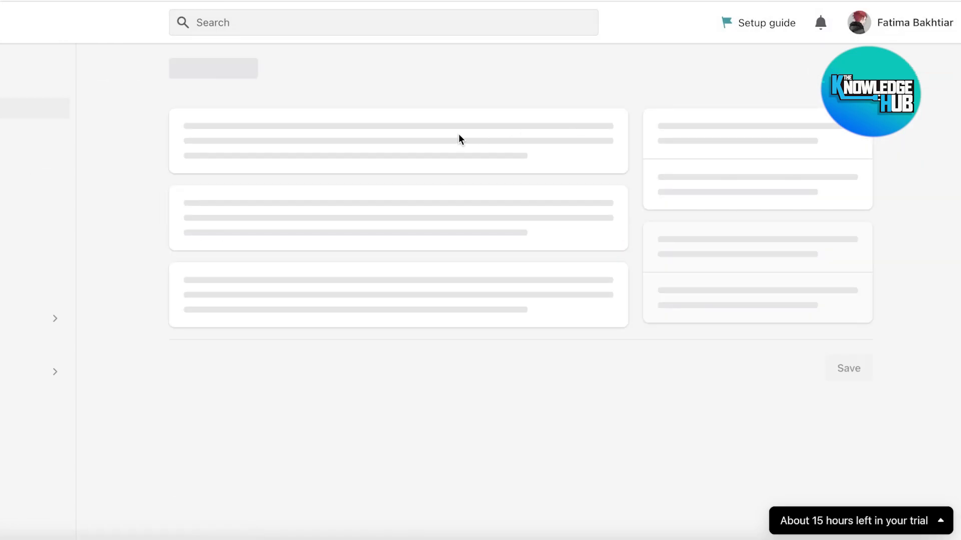
{"action": "left_click", "coordinate": [298, 150]}
{"action": "type", "text": "Sweater"}
Set the Sweater product's category to the suggested Apparel & Accessories
{"action": "scroll", "coordinate": [617, 172], "scroll_direction": "down", "scroll_amount": 4}
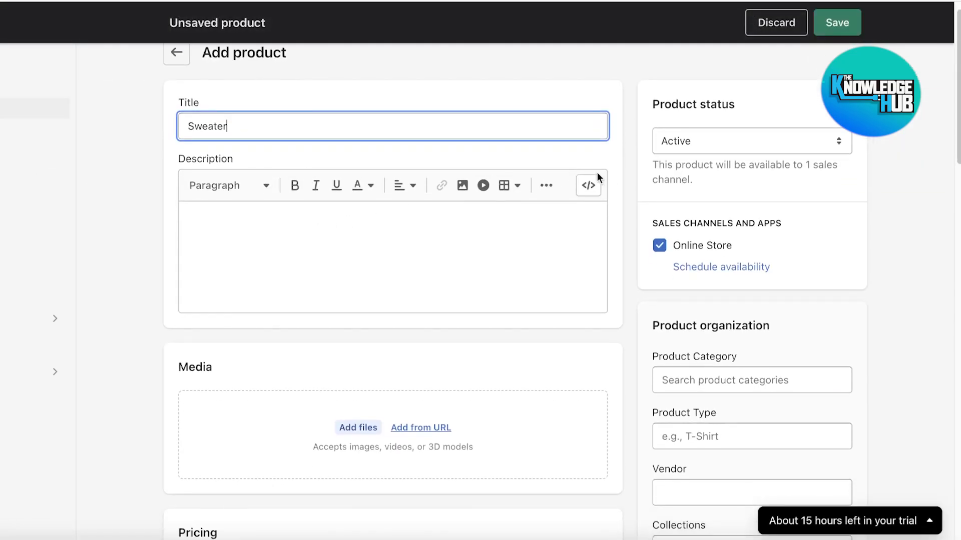
{"action": "scroll", "coordinate": [770, 210], "scroll_direction": "down", "scroll_amount": 1}
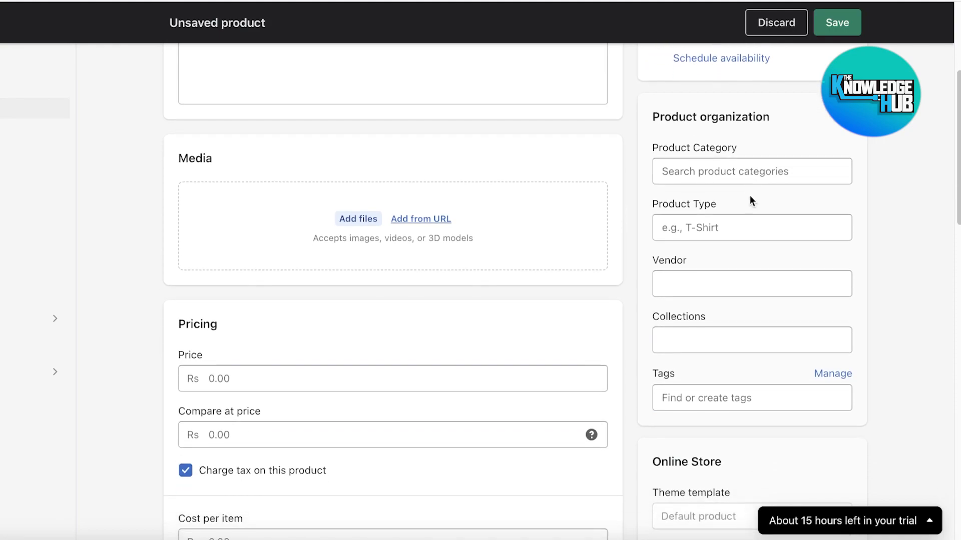
{"action": "left_click", "coordinate": [737, 175]}
{"action": "key", "text": "Return"}
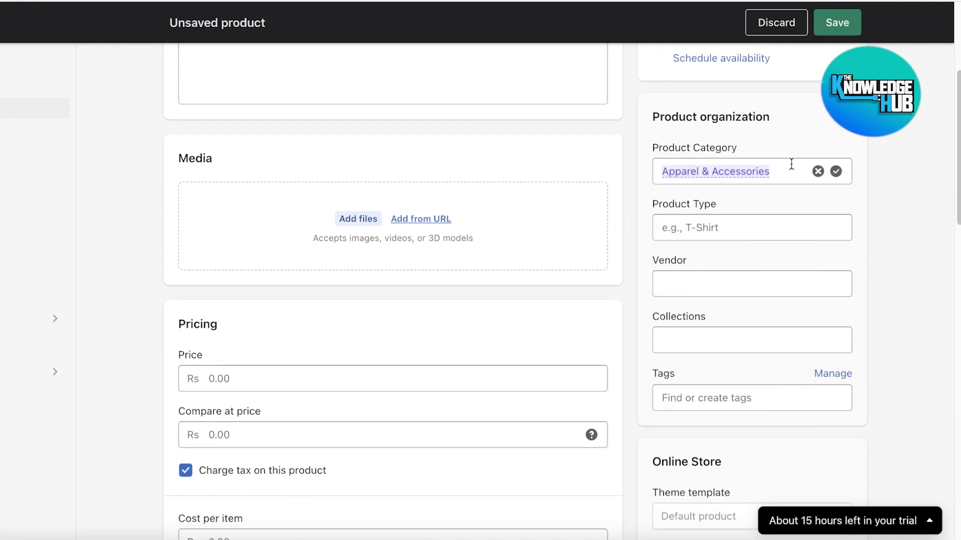
{"action": "left_click", "coordinate": [835, 171]}
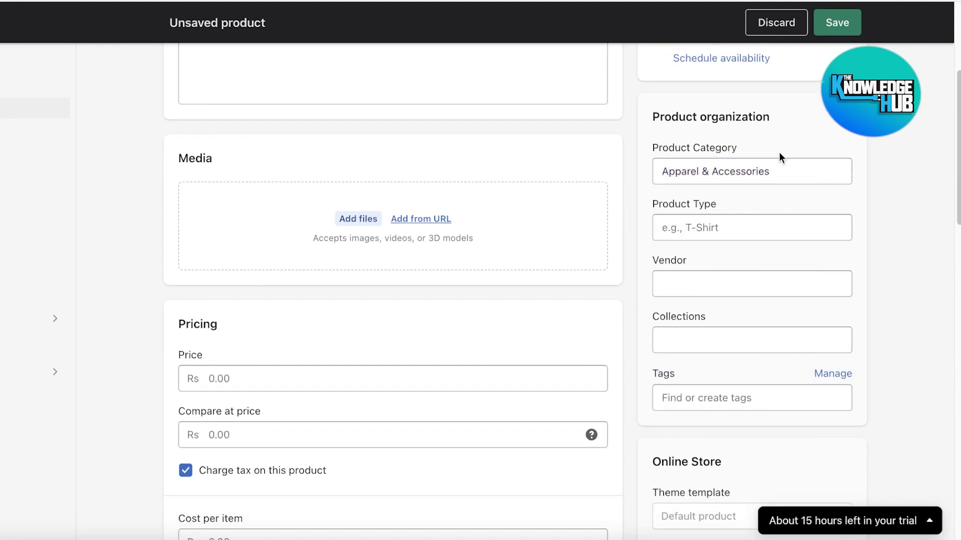
Examine the collections offered for the Sweater product and its other organization settings
{"action": "left_click", "coordinate": [672, 335]}
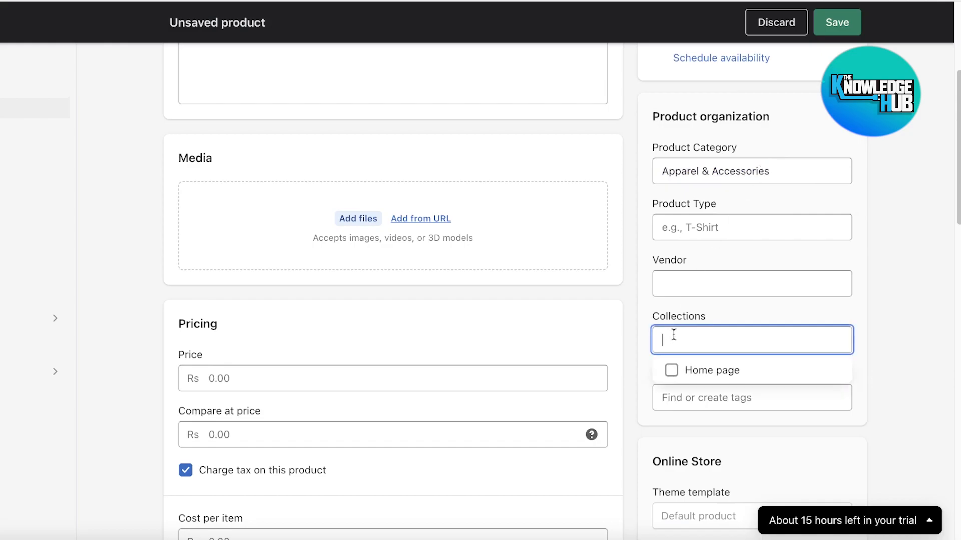
{"action": "scroll", "coordinate": [933, 261], "scroll_direction": "down", "scroll_amount": 3}
{"action": "left_click", "coordinate": [867, 252]}
{"action": "scroll", "coordinate": [862, 246], "scroll_direction": "up", "scroll_amount": 2}
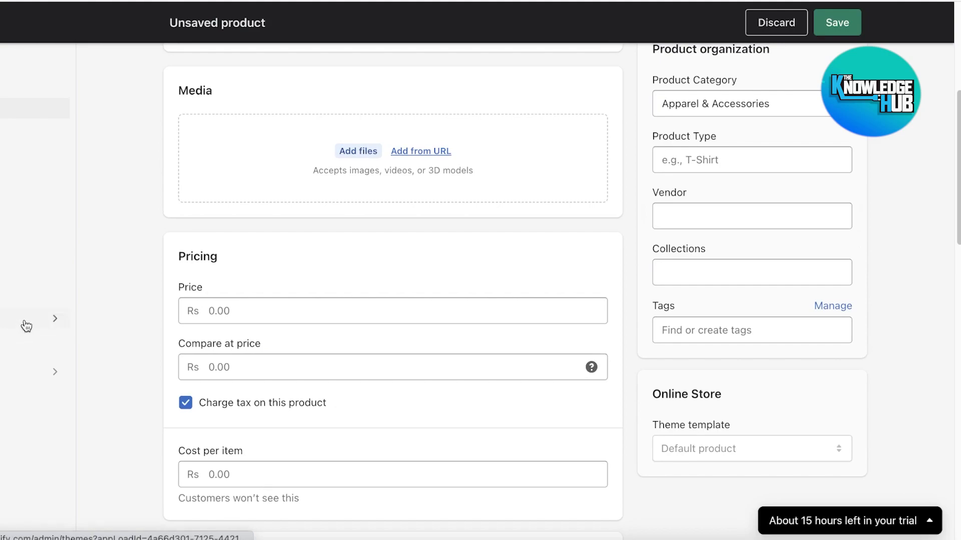
{"action": "scroll", "coordinate": [259, 246], "scroll_direction": "up", "scroll_amount": 2}
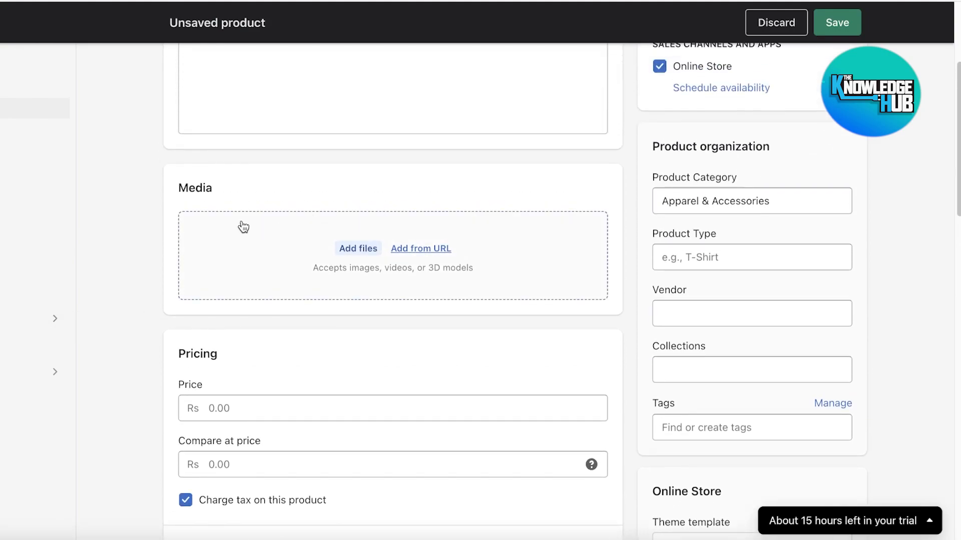
{"action": "left_click", "coordinate": [693, 361]}
{"action": "left_click", "coordinate": [884, 299]}
{"action": "scroll", "coordinate": [884, 300], "scroll_direction": "down", "scroll_amount": 3}
{"action": "scroll", "coordinate": [871, 290], "scroll_direction": "up", "scroll_amount": 6}
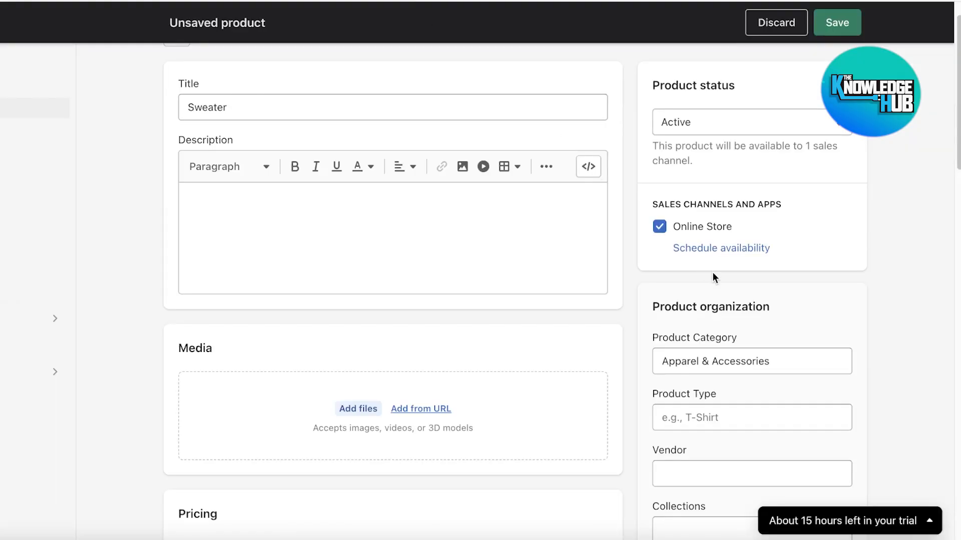
{"action": "scroll", "coordinate": [714, 276], "scroll_direction": "down", "scroll_amount": 3}
Try to assign the Sweater product to a collection, toggling Home page and entering Winter as the collection
{"action": "left_click", "coordinate": [683, 360]}
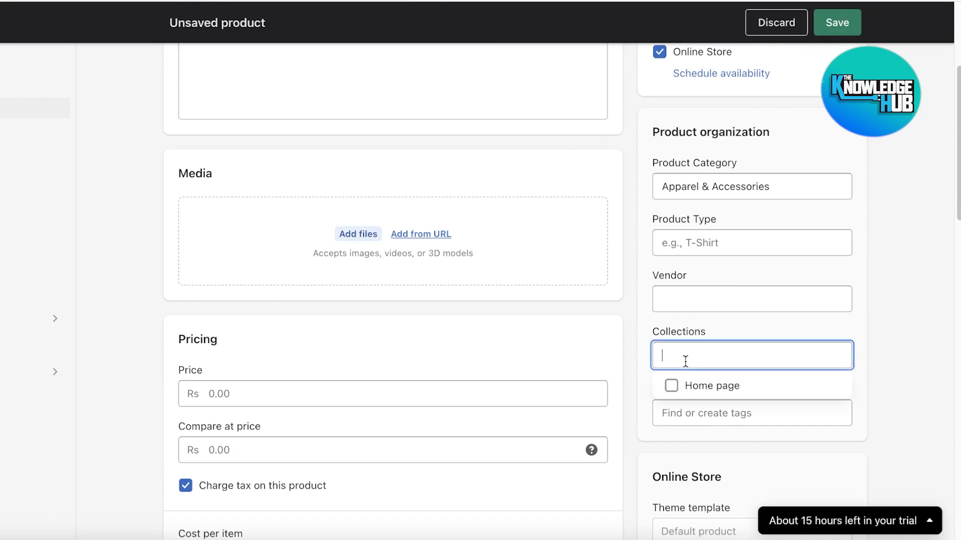
{"action": "left_click", "coordinate": [681, 385]}
{"action": "scroll", "coordinate": [700, 340], "scroll_direction": "down", "scroll_amount": 2}
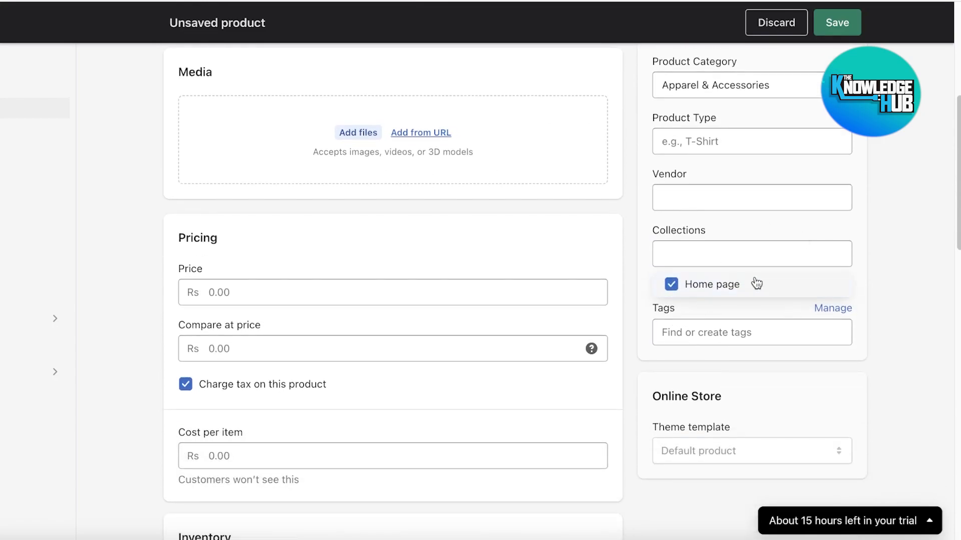
{"action": "left_click", "coordinate": [718, 257]}
{"action": "left_click", "coordinate": [678, 287]}
{"action": "left_click", "coordinate": [678, 287]}
{"action": "left_click", "coordinate": [688, 251]}
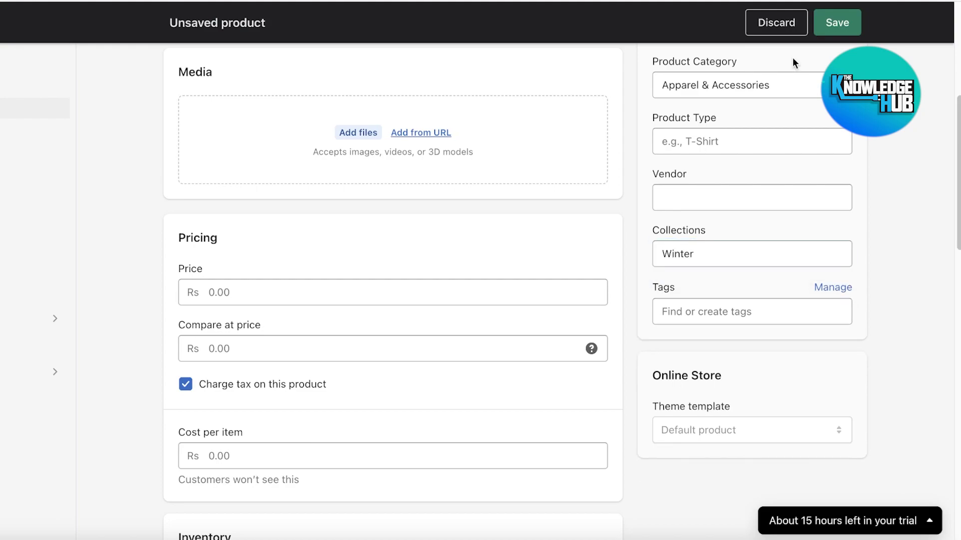
{"action": "left_click", "coordinate": [698, 254]}
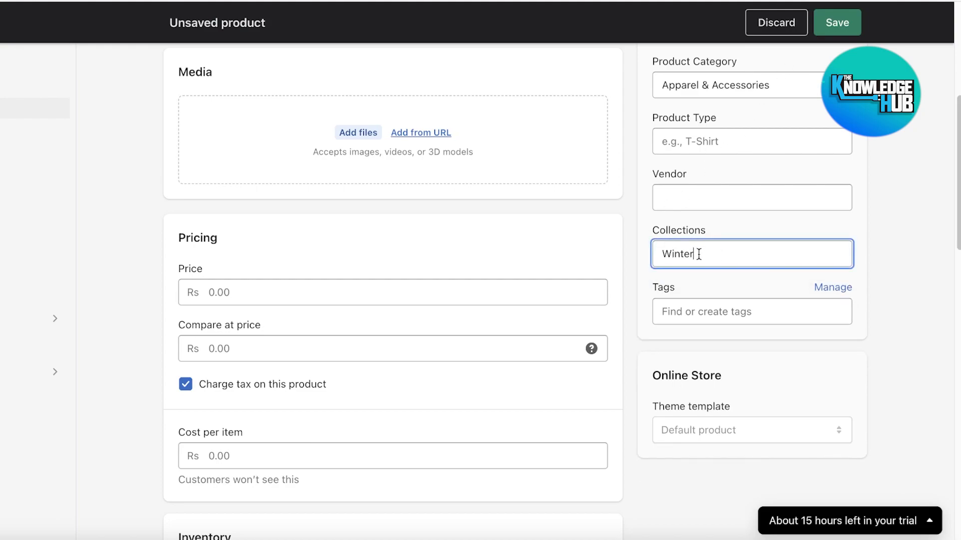
Add the tag Winter Collection to the Sweater product and save the product
{"action": "left_click", "coordinate": [756, 313]}
{"action": "type", "text": "Winter Collection"}
{"action": "left_click", "coordinate": [720, 346]}
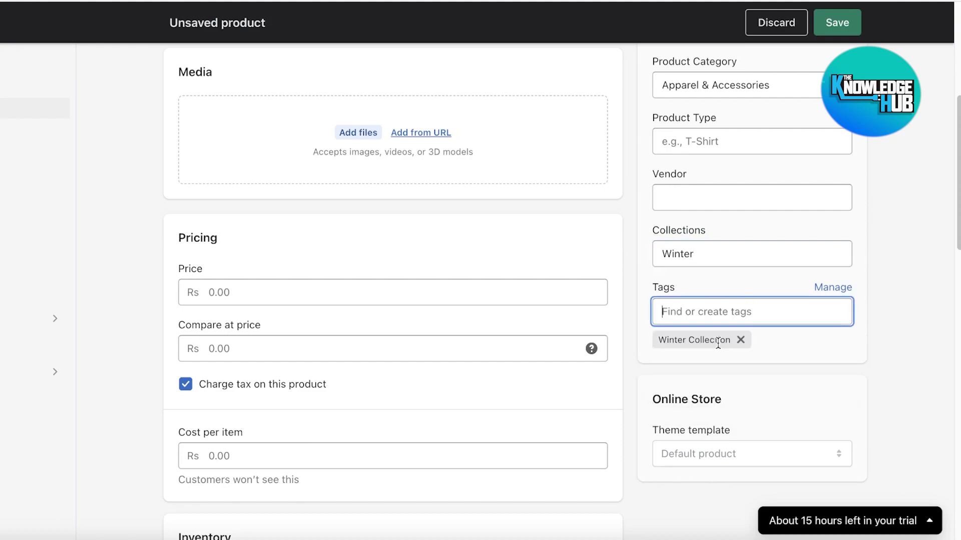
{"action": "left_click", "coordinate": [850, 24]}
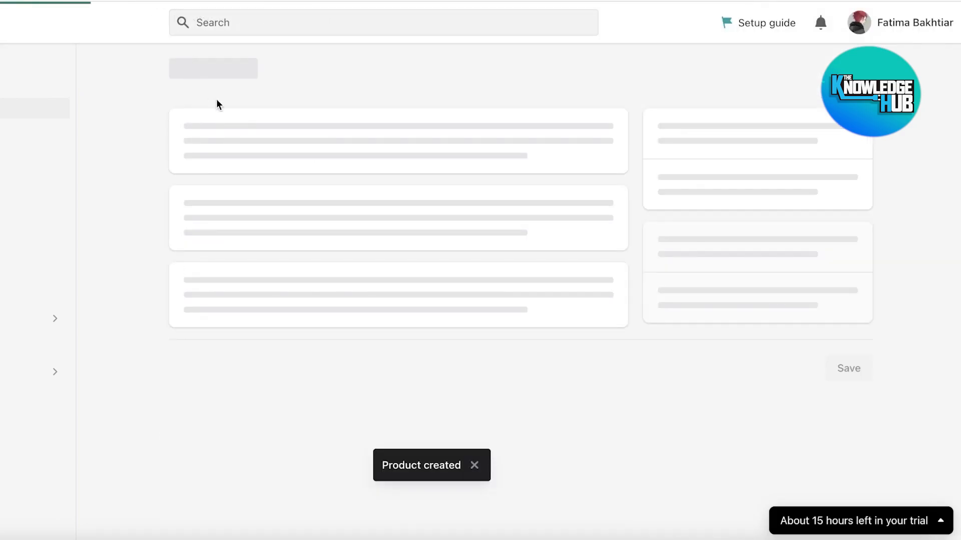
Check the saved product's collection options and start a new collection titled Winter Collection
{"action": "scroll", "coordinate": [643, 210], "scroll_direction": "down", "scroll_amount": 10}
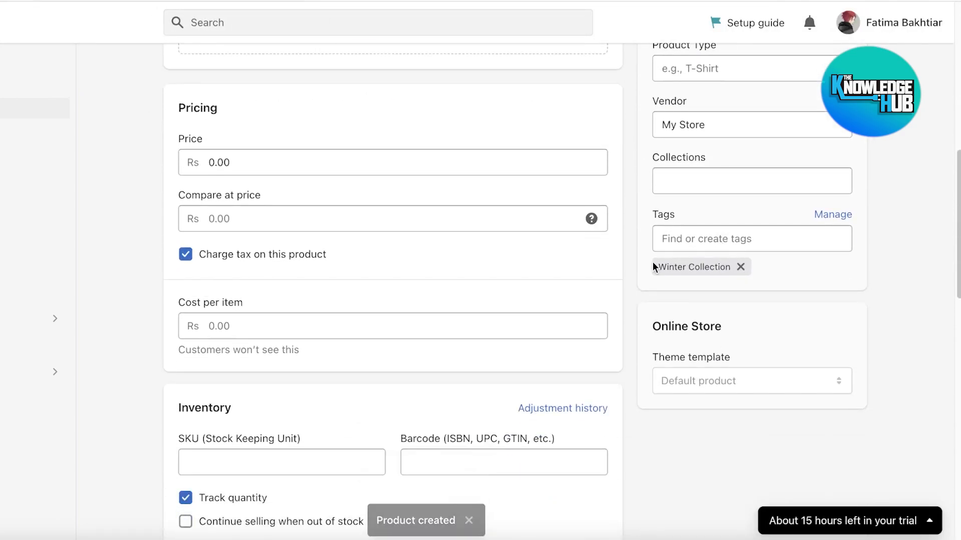
{"action": "left_click", "coordinate": [696, 180]}
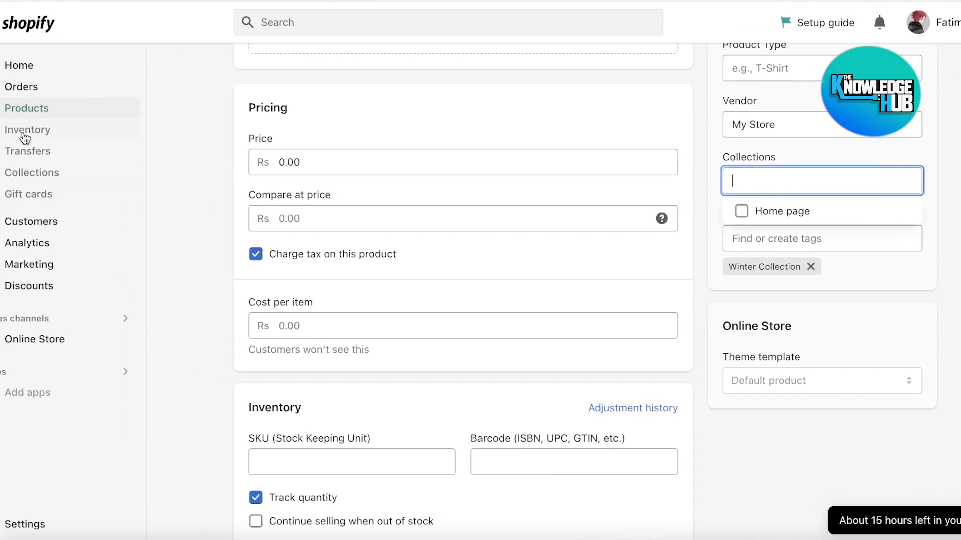
{"action": "left_click", "coordinate": [41, 176]}
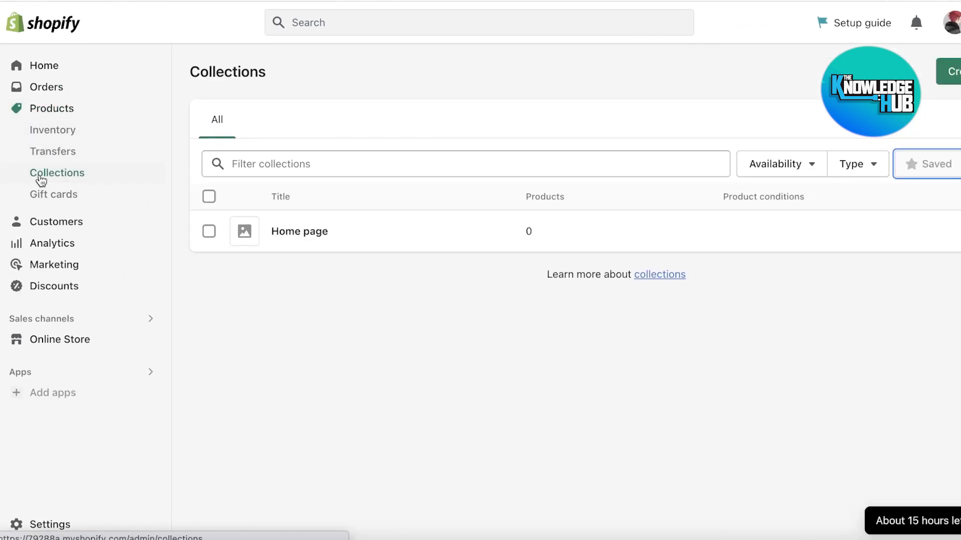
{"action": "left_click", "coordinate": [951, 71]}
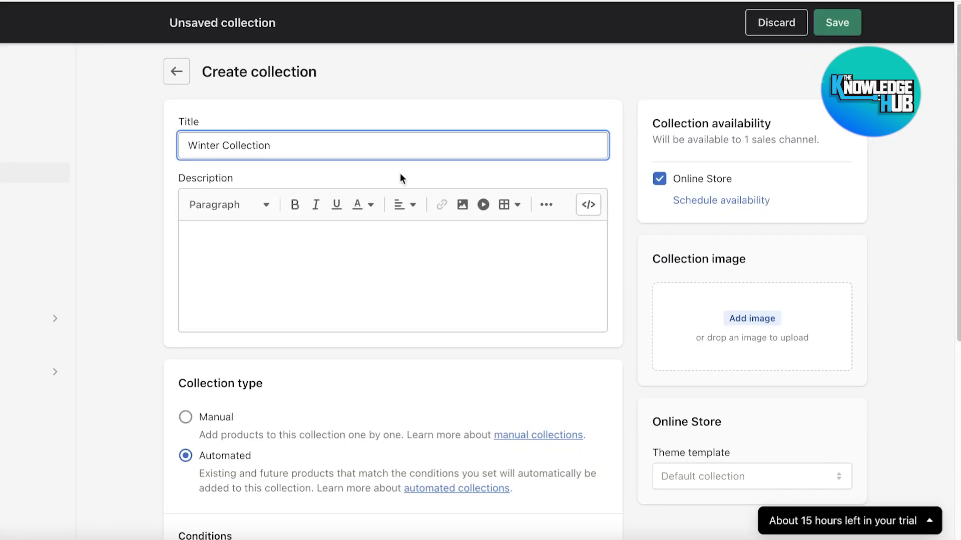
Set the automated collection's condition to Product tag is equal to Winter Collection
{"action": "scroll", "coordinate": [398, 175], "scroll_direction": "down", "scroll_amount": 6}
{"action": "left_click", "coordinate": [250, 271]}
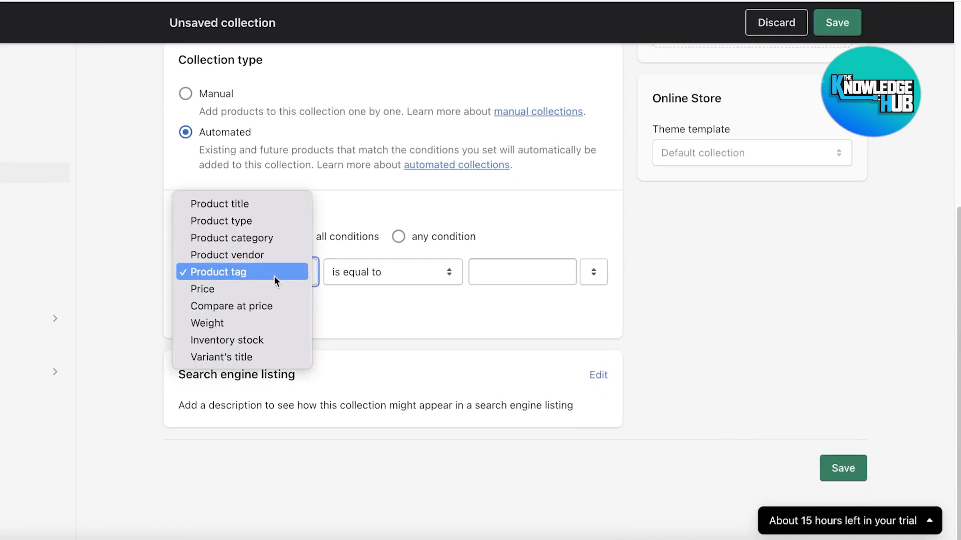
{"action": "left_click", "coordinate": [263, 278]}
{"action": "left_click", "coordinate": [511, 272]}
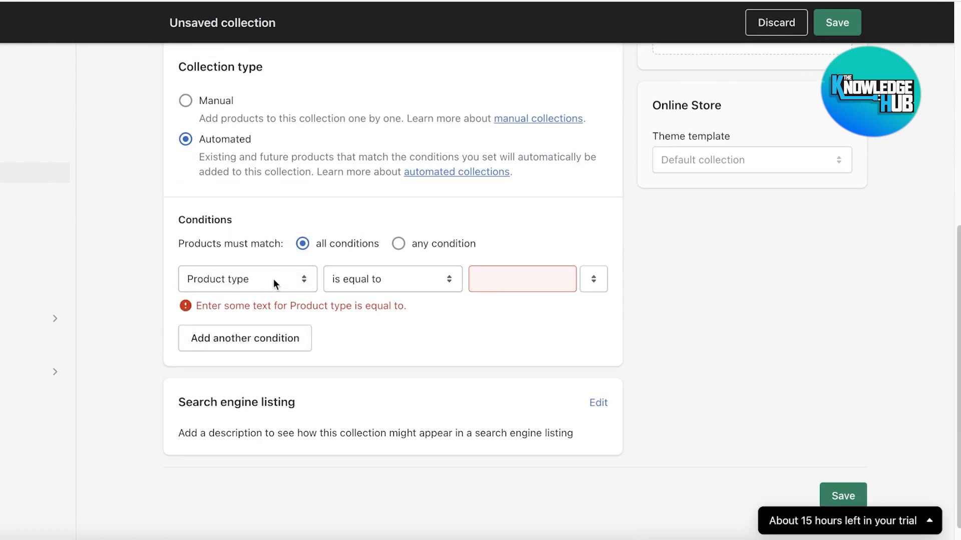
{"action": "left_click", "coordinate": [273, 279]}
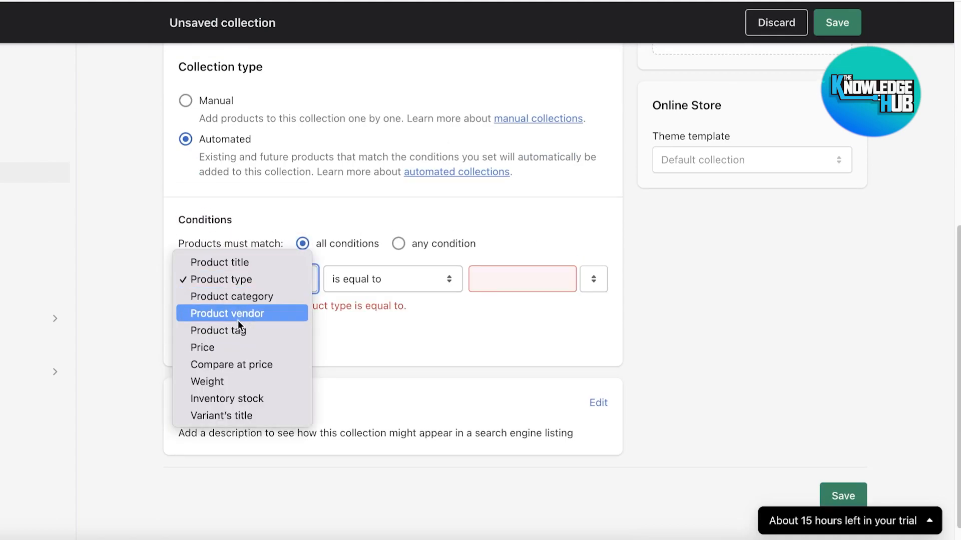
{"action": "left_click", "coordinate": [233, 332]}
{"action": "left_click", "coordinate": [493, 278]}
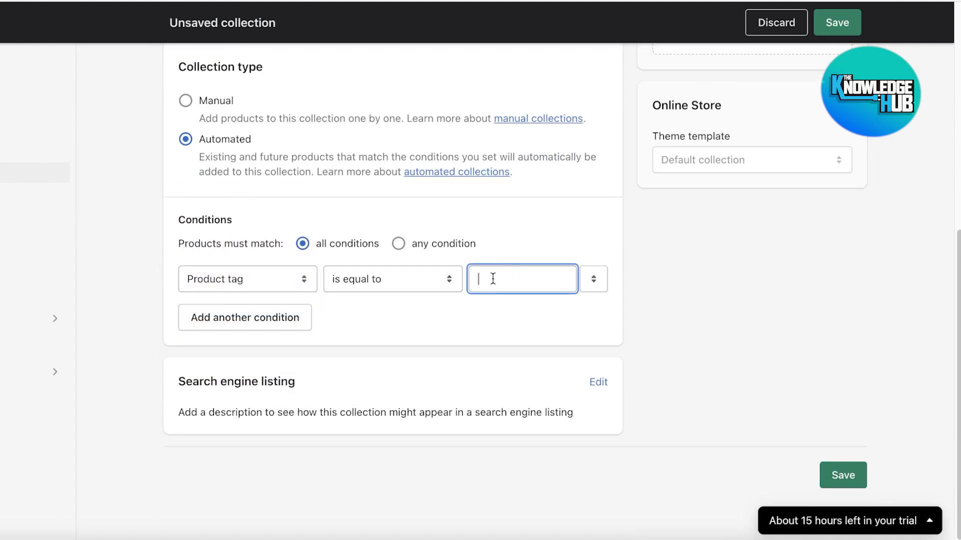
{"action": "type", "text": "Winter Collection"}
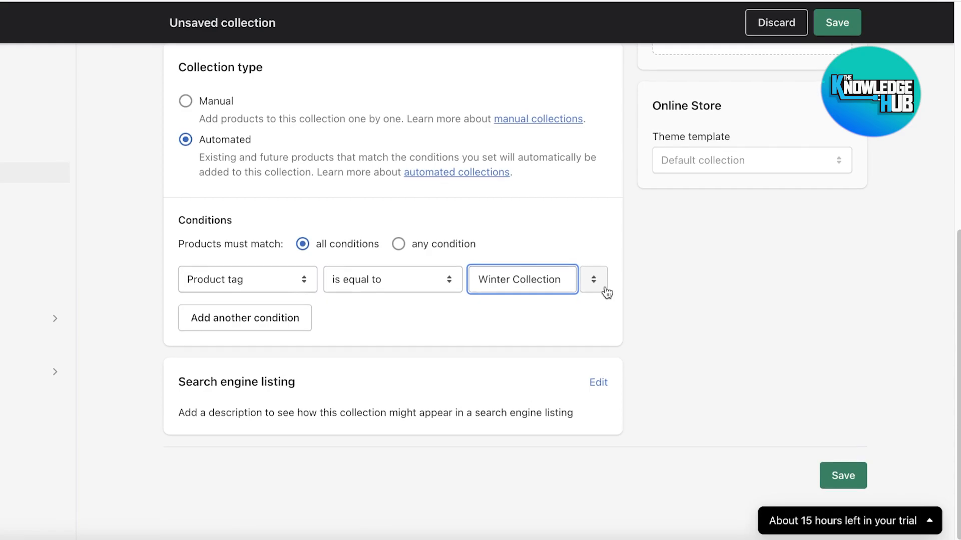
Review the new collection's title and type, and save the collection
{"action": "scroll", "coordinate": [469, 317], "scroll_direction": "up", "scroll_amount": 3}
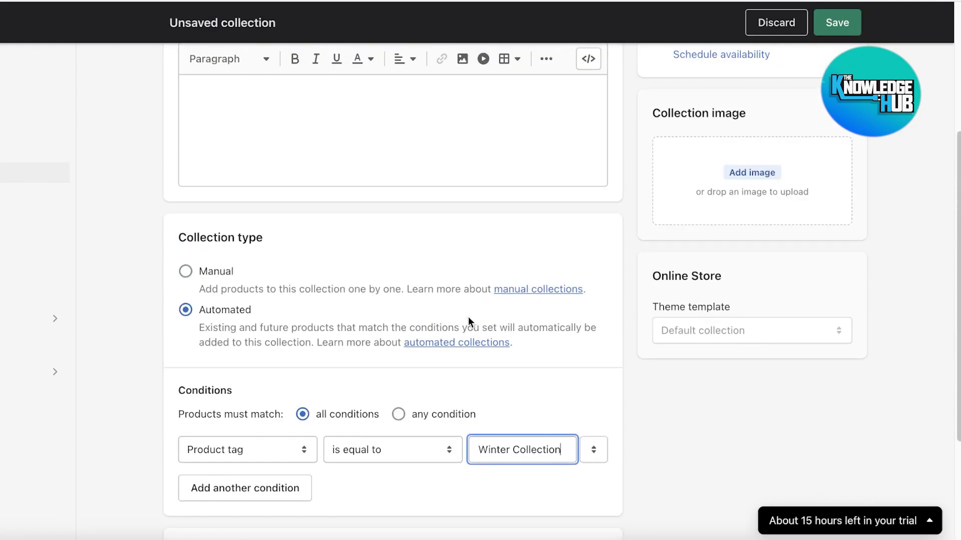
{"action": "scroll", "coordinate": [413, 375], "scroll_direction": "down", "scroll_amount": 1}
{"action": "scroll", "coordinate": [514, 419], "scroll_direction": "up", "scroll_amount": 5}
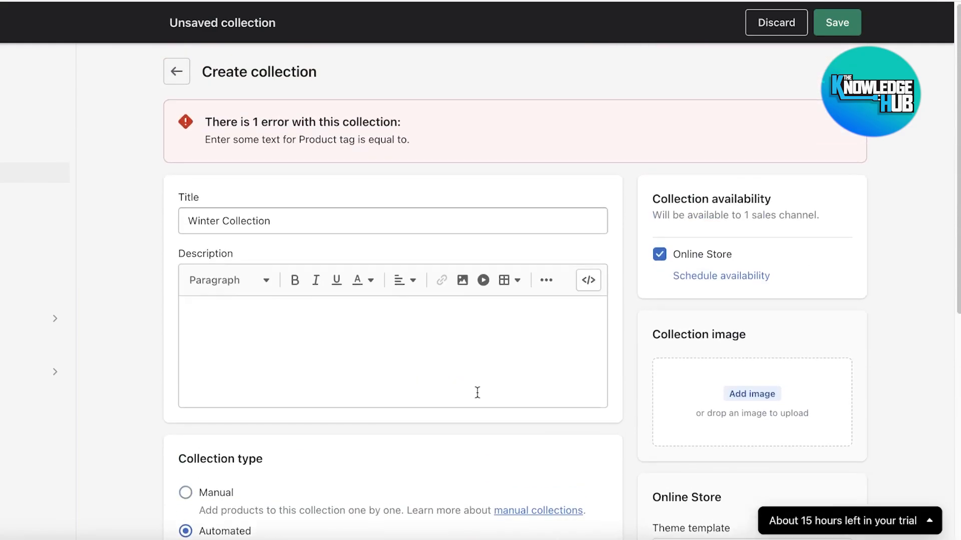
{"action": "scroll", "coordinate": [303, 150], "scroll_direction": "down", "scroll_amount": 1}
{"action": "left_click", "coordinate": [290, 183]}
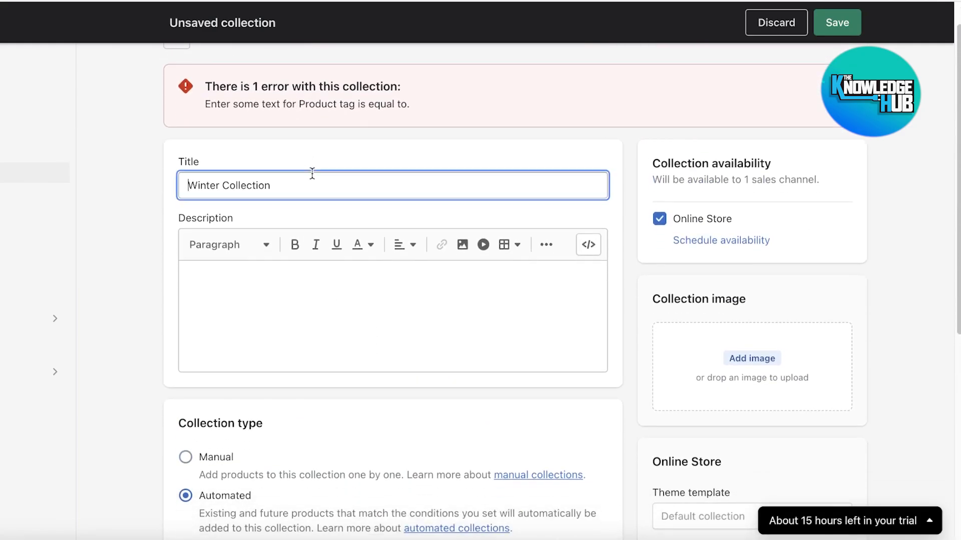
{"action": "left_click", "coordinate": [822, 23]}
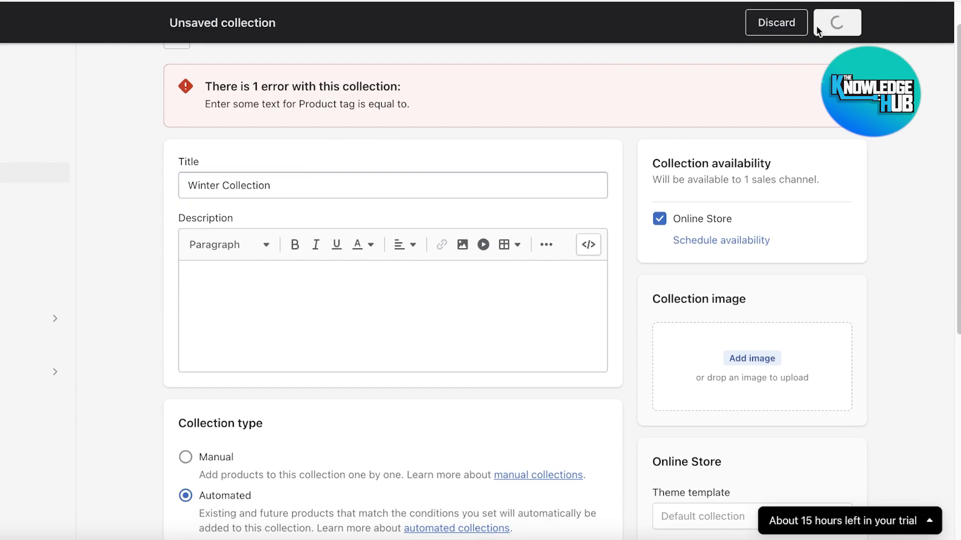
Examine the saved Winter Collection's conditions, included products and online store availability
{"action": "scroll", "coordinate": [357, 185], "scroll_direction": "down", "scroll_amount": 5}
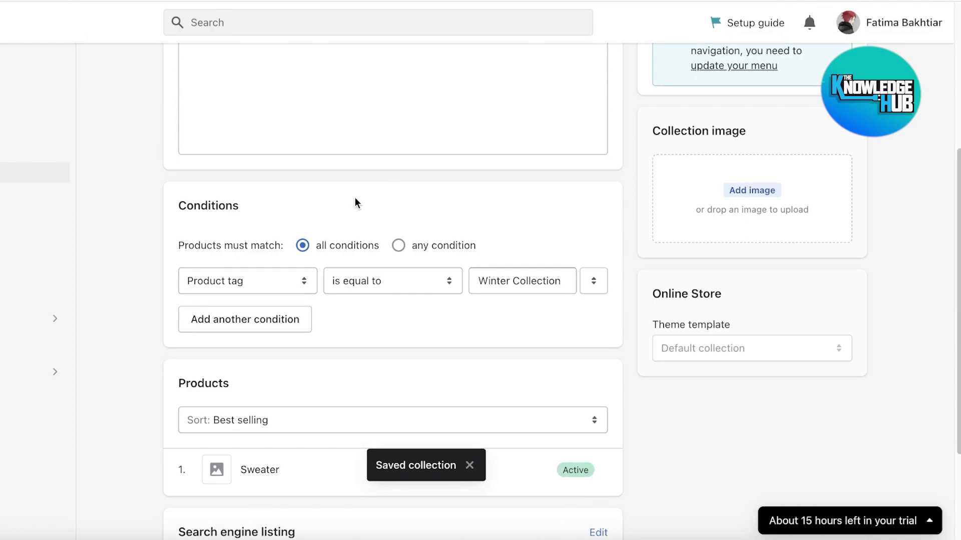
{"action": "scroll", "coordinate": [355, 201], "scroll_direction": "down", "scroll_amount": 3}
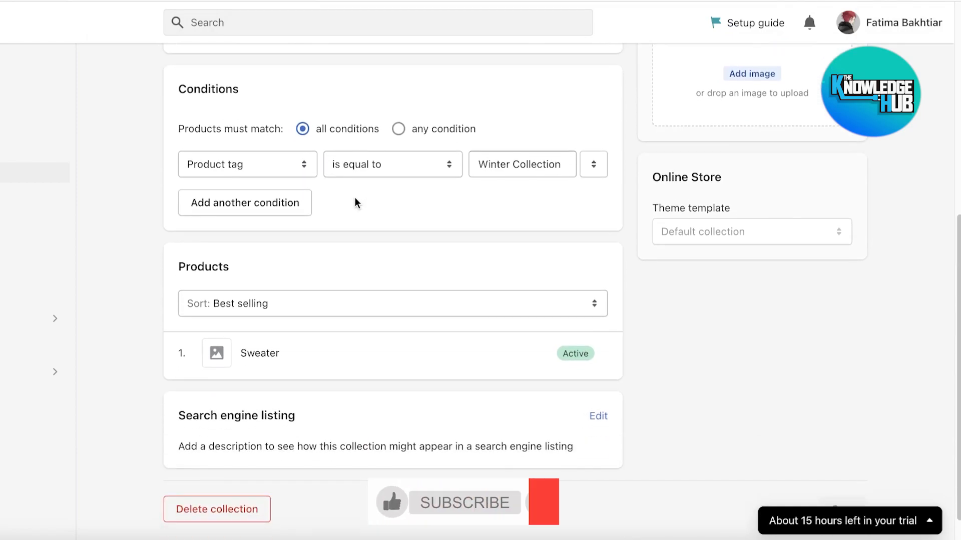
{"action": "scroll", "coordinate": [354, 202], "scroll_direction": "down", "scroll_amount": 1}
{"action": "scroll", "coordinate": [328, 209], "scroll_direction": "up", "scroll_amount": 7}
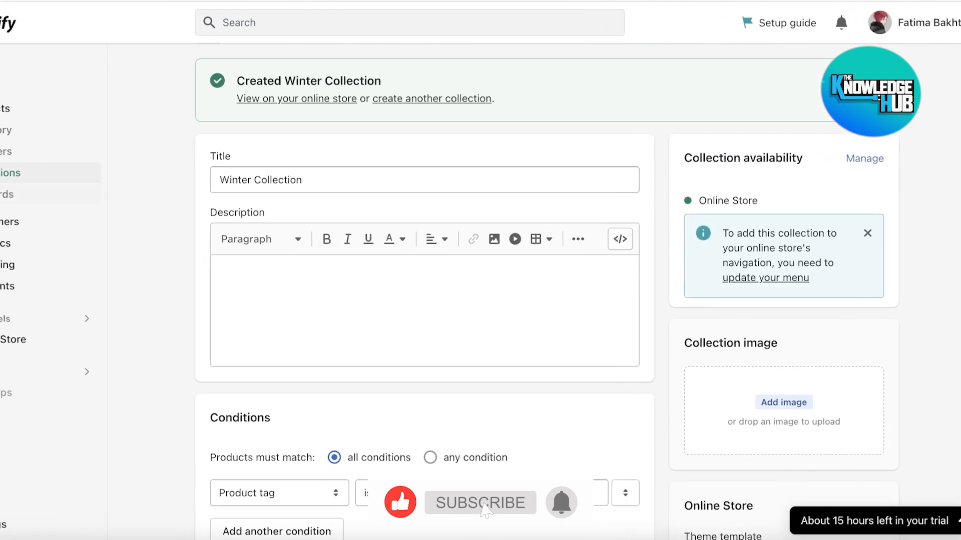
Open the Sweater product and check its category, collection and tag assignments
{"action": "left_click", "coordinate": [48, 113]}
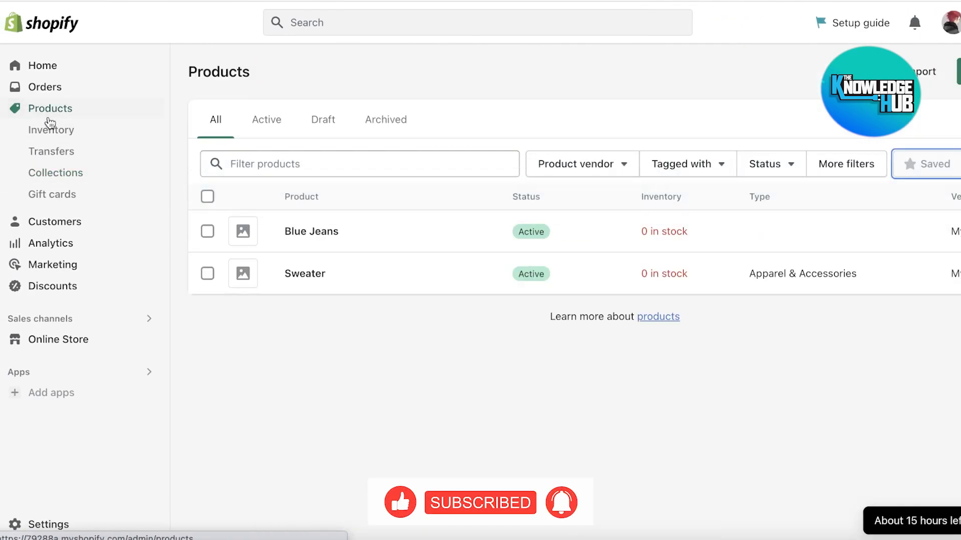
{"action": "left_click", "coordinate": [350, 276]}
{"action": "scroll", "coordinate": [600, 168], "scroll_direction": "down", "scroll_amount": 8}
{"action": "scroll", "coordinate": [682, 165], "scroll_direction": "up", "scroll_amount": 5}
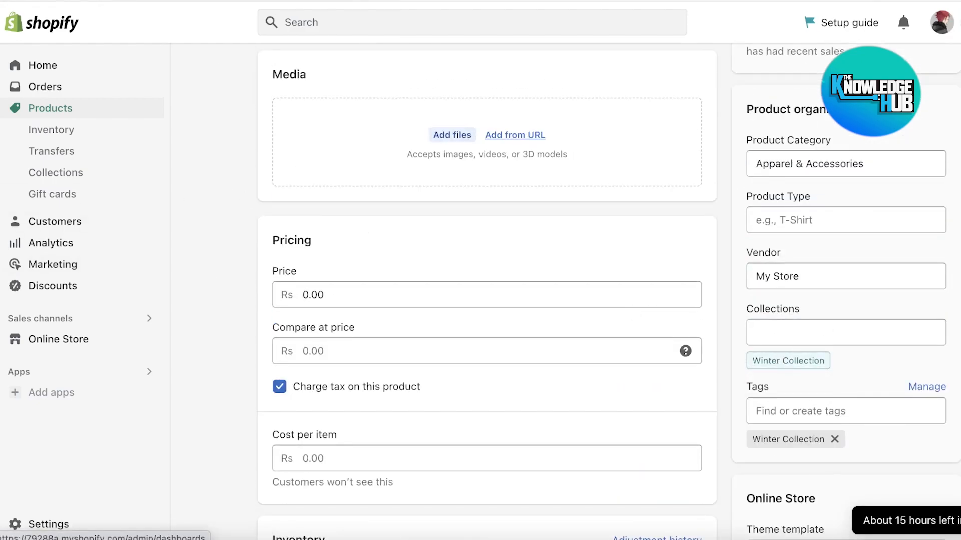
{"action": "scroll", "coordinate": [739, 413], "scroll_direction": "down", "scroll_amount": 1}
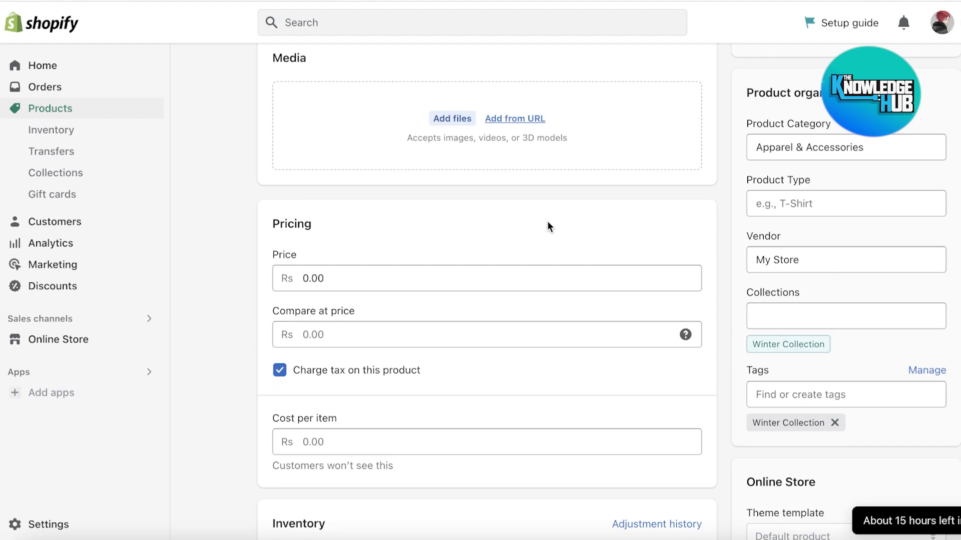
In the store's main navigation menu, link the Winter Clothing item to the Winter Collection and apply the change
{"action": "left_click", "coordinate": [38, 344]}
{"action": "left_click", "coordinate": [38, 340]}
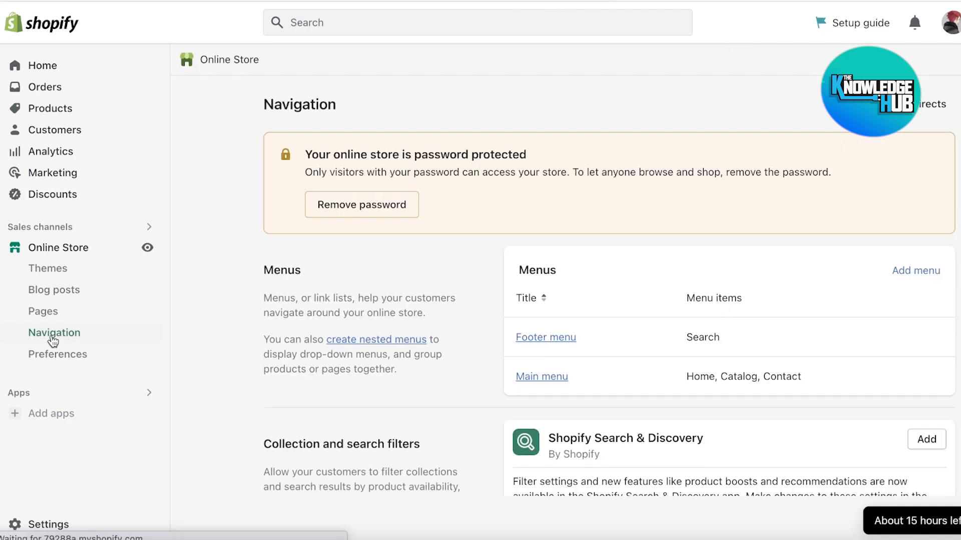
{"action": "left_click", "coordinate": [551, 378]}
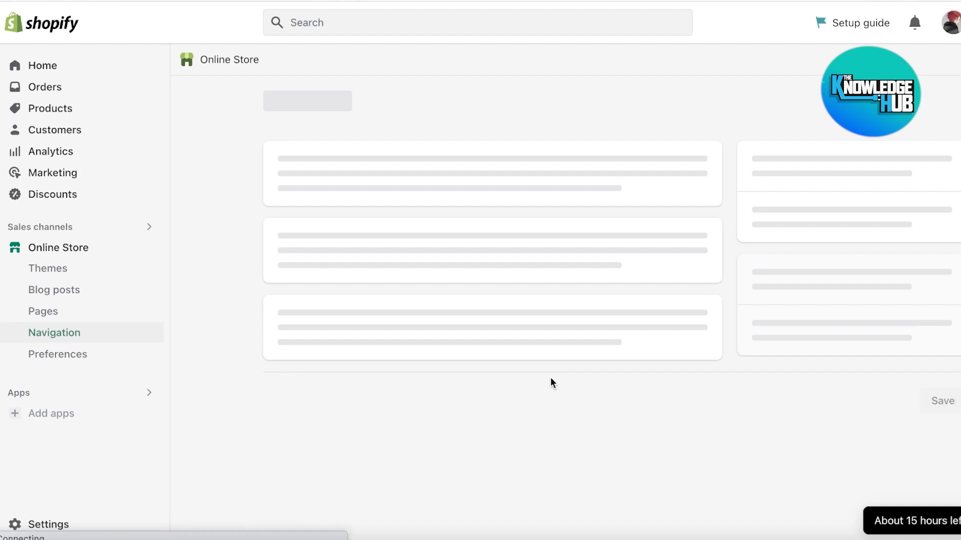
{"action": "scroll", "coordinate": [511, 269], "scroll_direction": "down", "scroll_amount": 3}
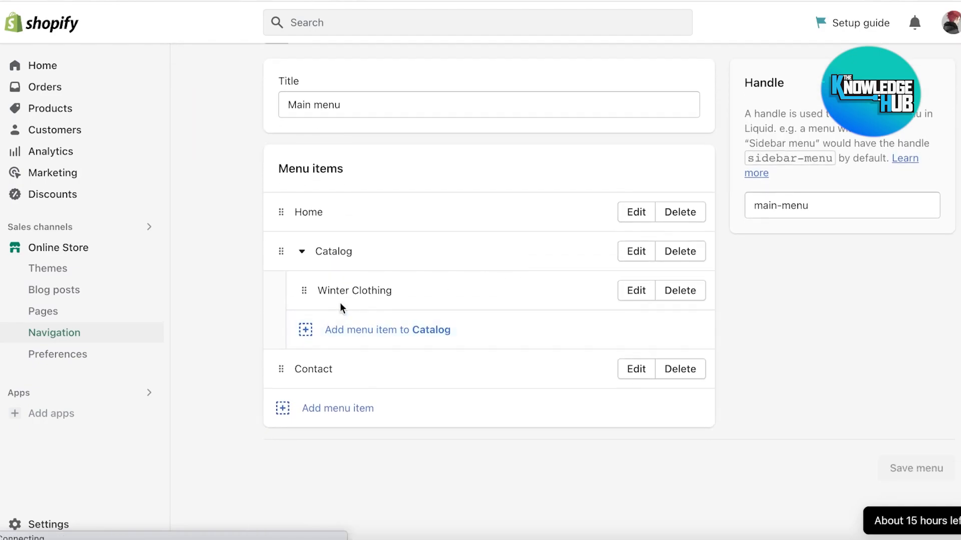
{"action": "left_click", "coordinate": [637, 290]}
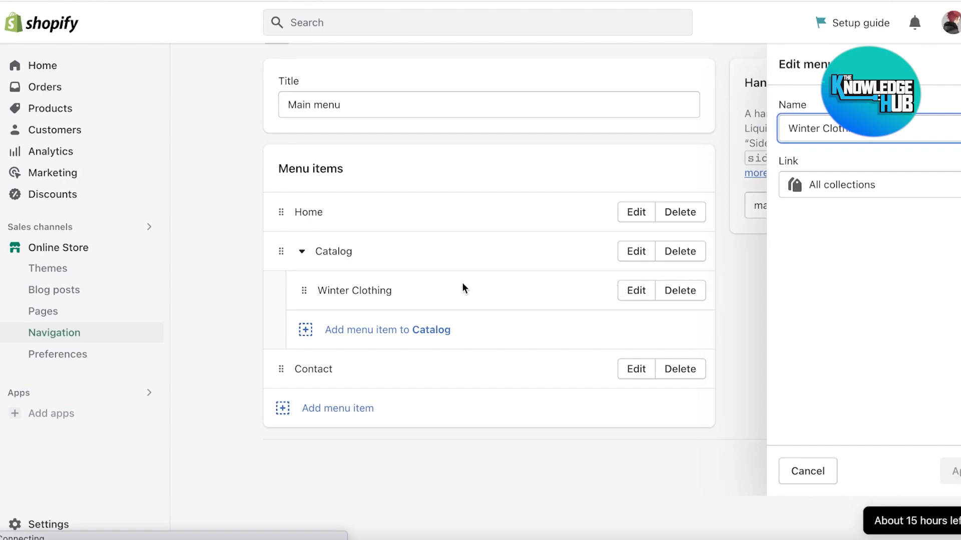
{"action": "left_click", "coordinate": [878, 192]}
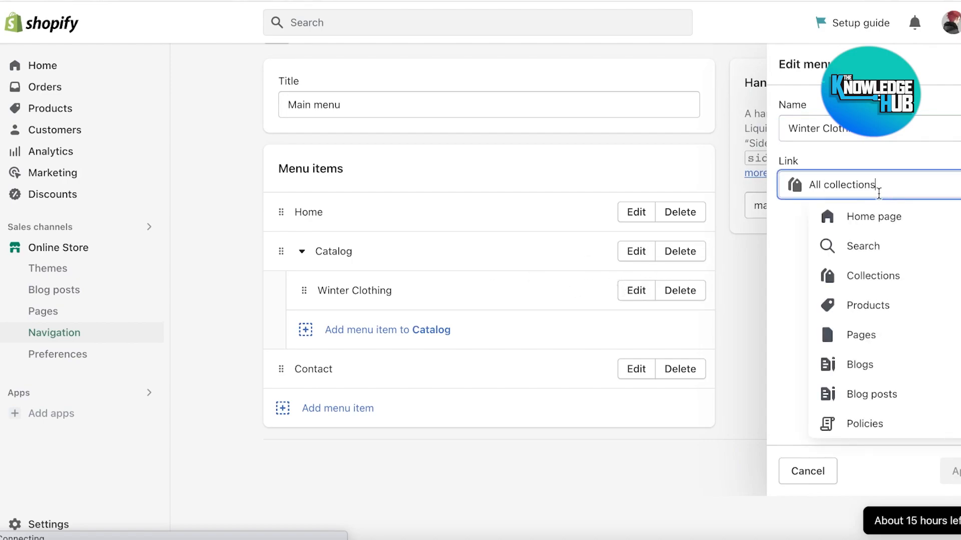
{"action": "left_click", "coordinate": [872, 280]}
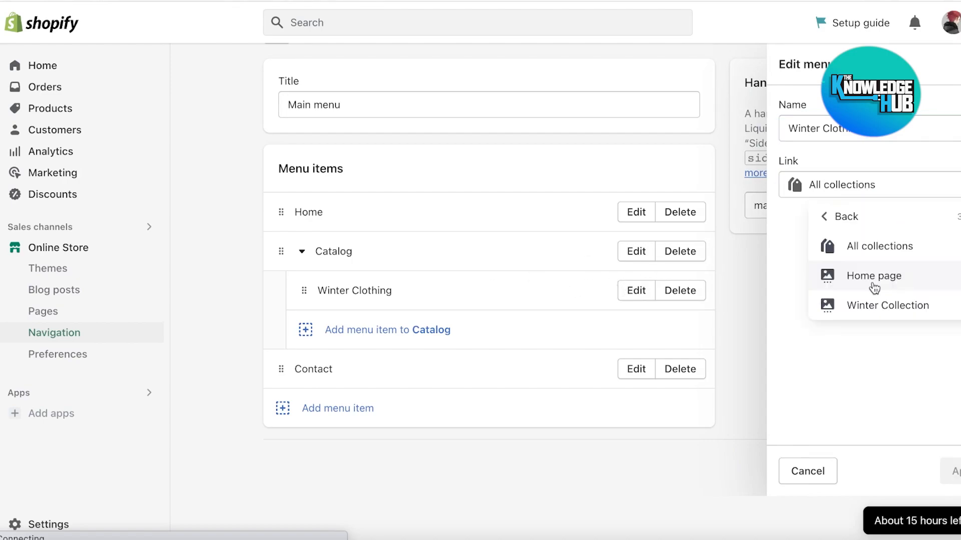
{"action": "left_click", "coordinate": [865, 313]}
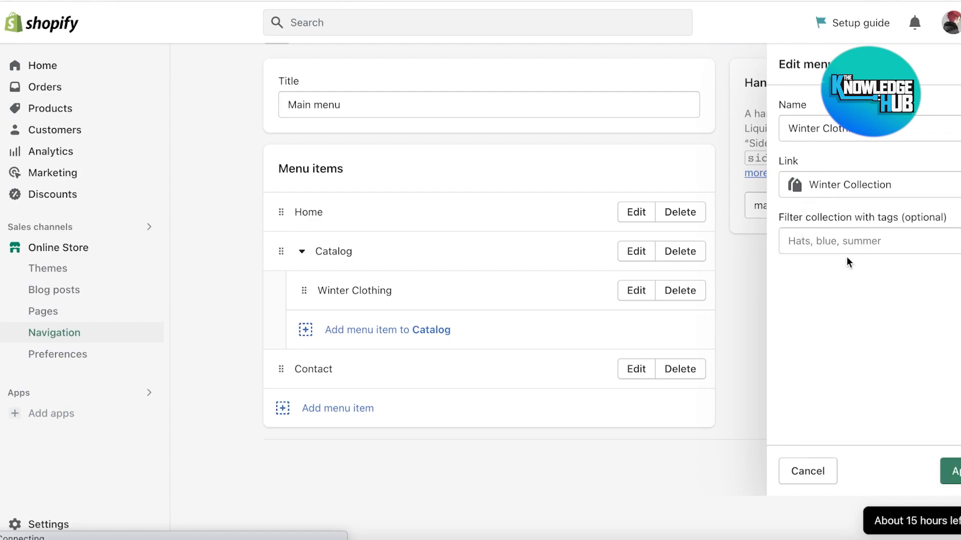
{"action": "left_click", "coordinate": [953, 468]}
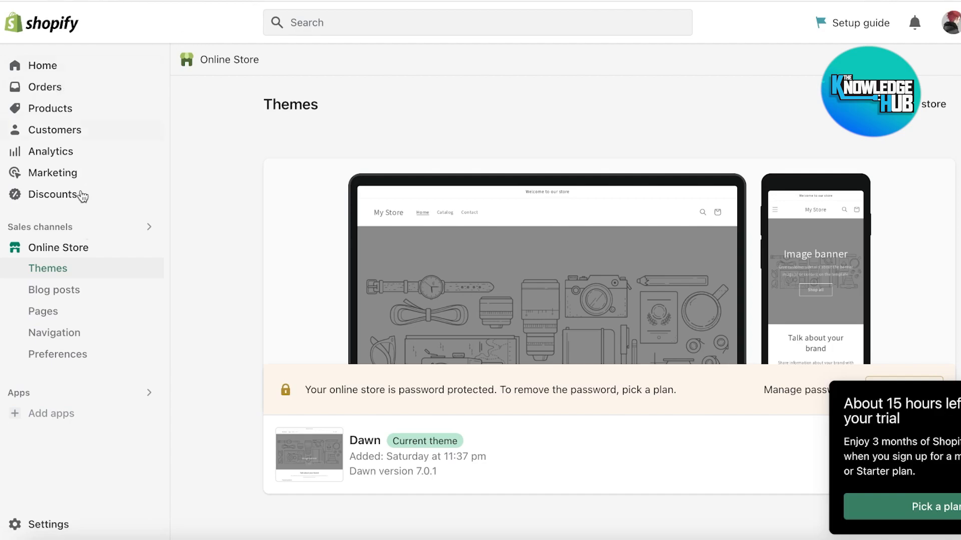
Preview the online store and check the Catalog drop-down, the Winter Clothing link and the products on its collection page
{"action": "left_click", "coordinate": [146, 246]}
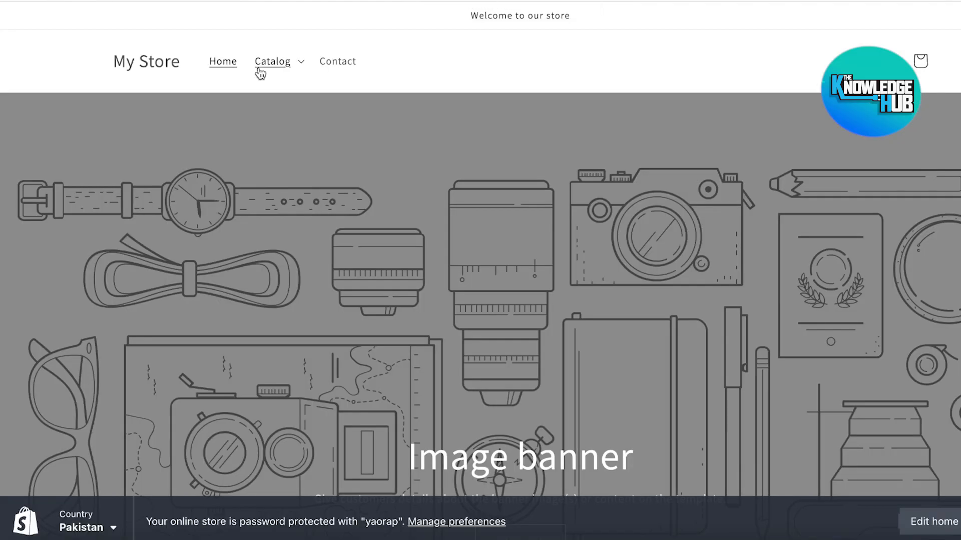
{"action": "left_click", "coordinate": [261, 67]}
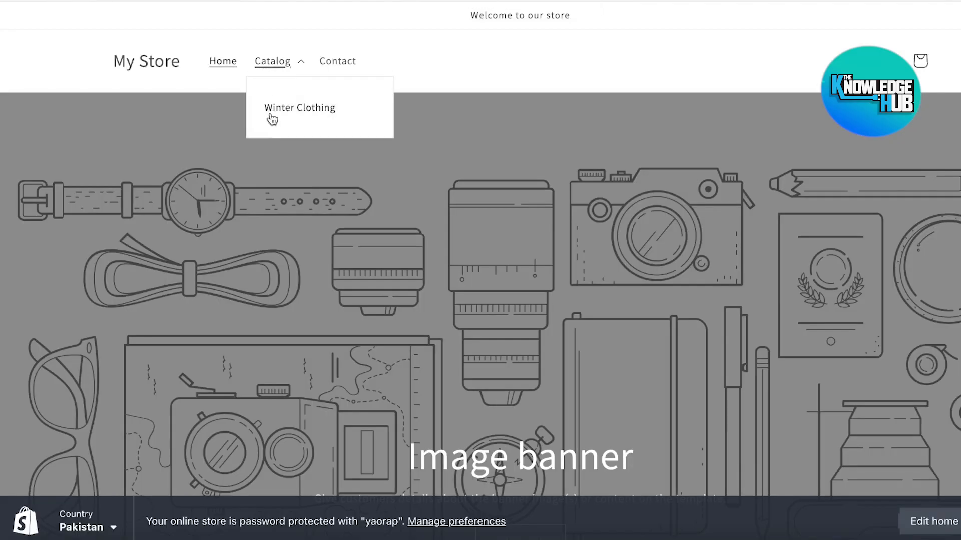
{"action": "left_click", "coordinate": [272, 119]}
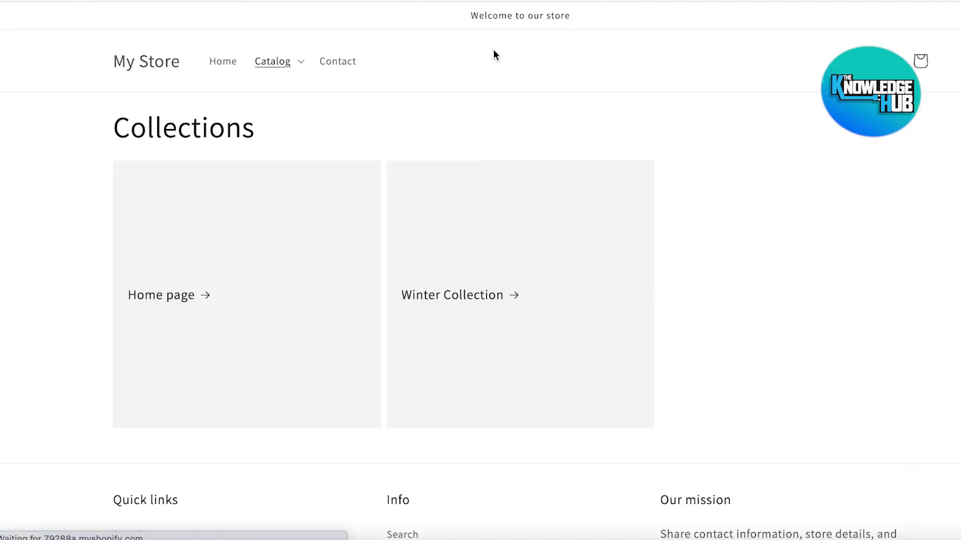
{"action": "left_click", "coordinate": [270, 62]}
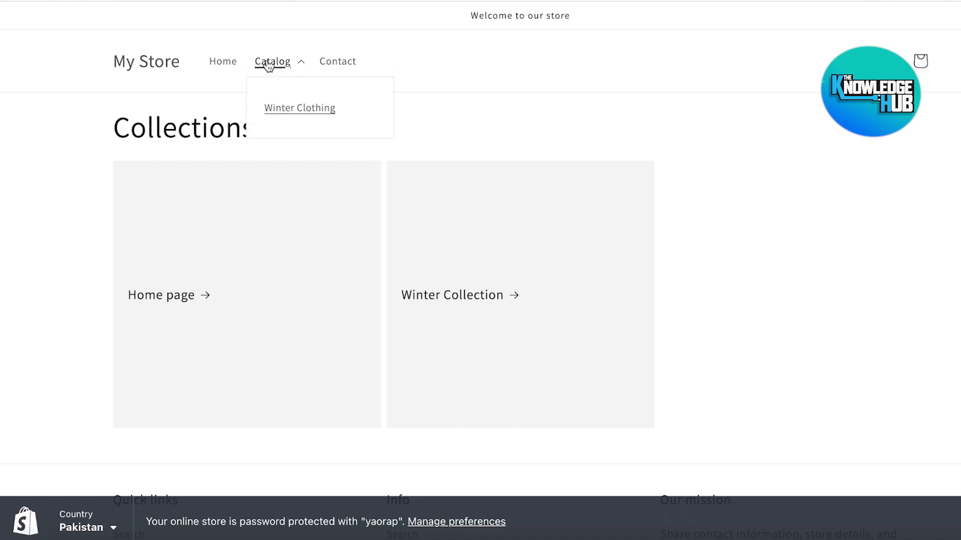
{"action": "left_click", "coordinate": [500, 258]}
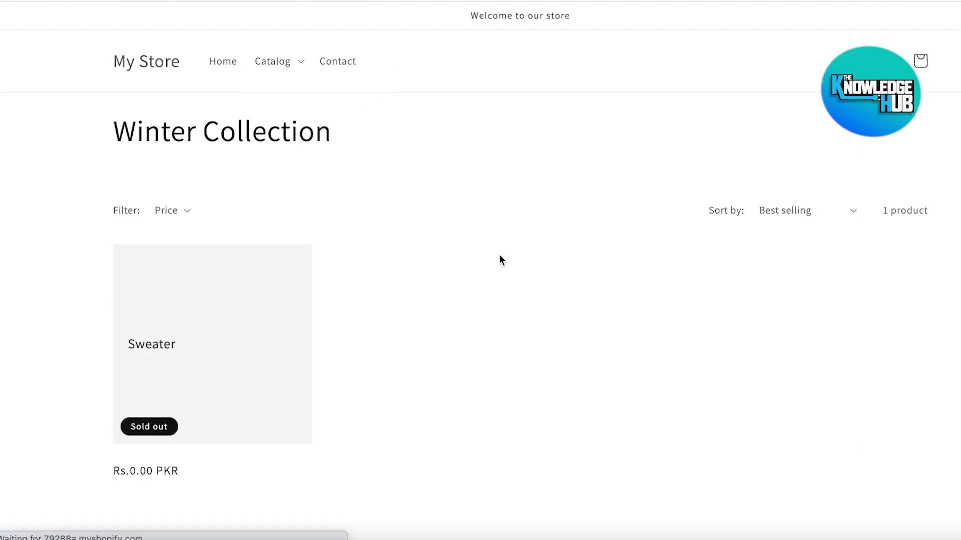
{"action": "scroll", "coordinate": [229, 266], "scroll_direction": "down", "scroll_amount": 3}
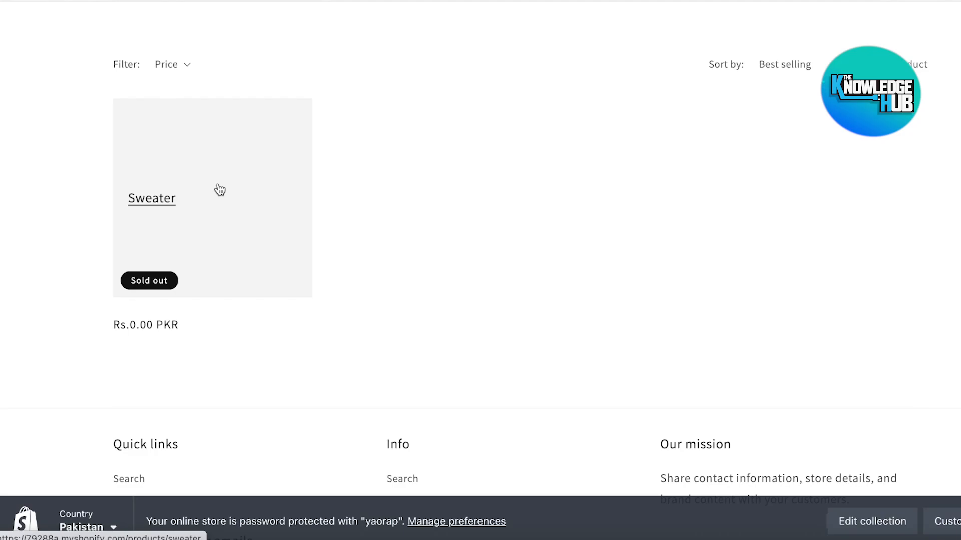
Return to the store admin and start a new collection titled Summer Tops
{"action": "left_click", "coordinate": [313, 1]}
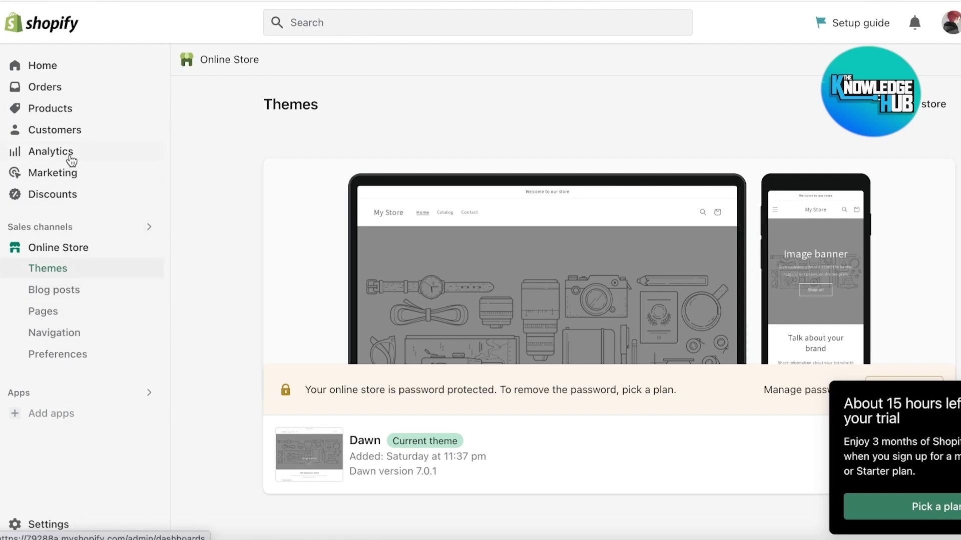
{"action": "left_click", "coordinate": [53, 115]}
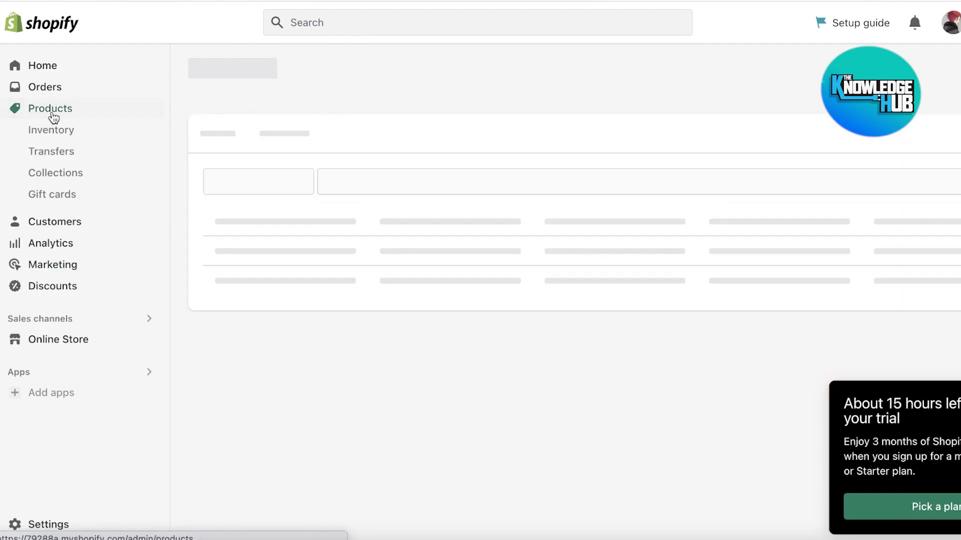
{"action": "left_click", "coordinate": [63, 175]}
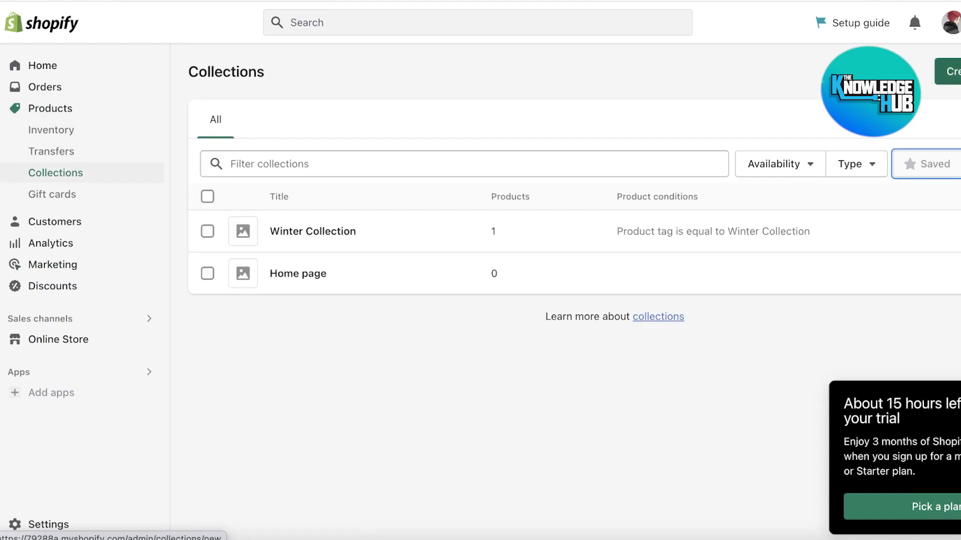
{"action": "left_click", "coordinate": [947, 72]}
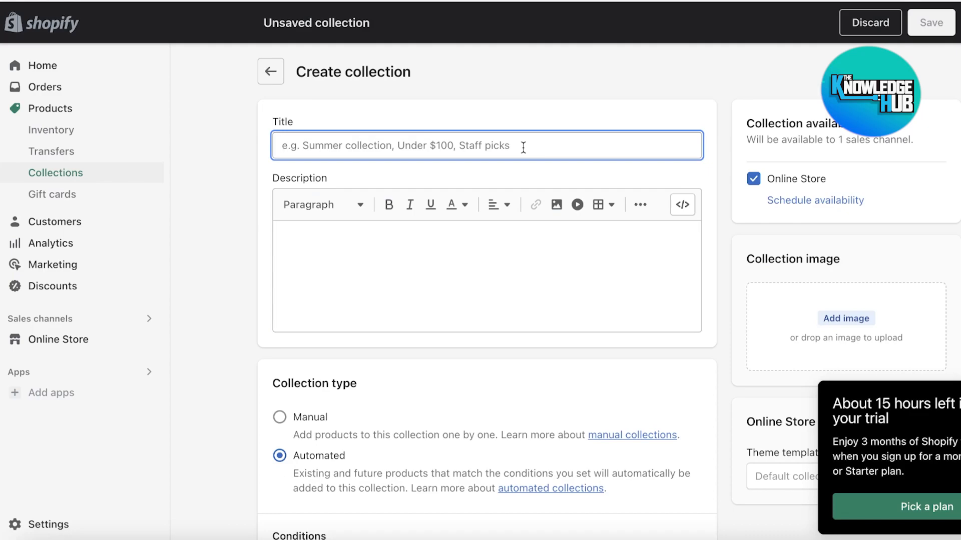
{"action": "type", "text": "Summer Tops"}
{"action": "scroll", "coordinate": [510, 225], "scroll_direction": "down", "scroll_amount": 2}
{"action": "left_click", "coordinate": [500, 231]}
{"action": "scroll", "coordinate": [500, 233], "scroll_direction": "down", "scroll_amount": 3}
{"action": "scroll", "coordinate": [500, 239], "scroll_direction": "up", "scroll_amount": 3}
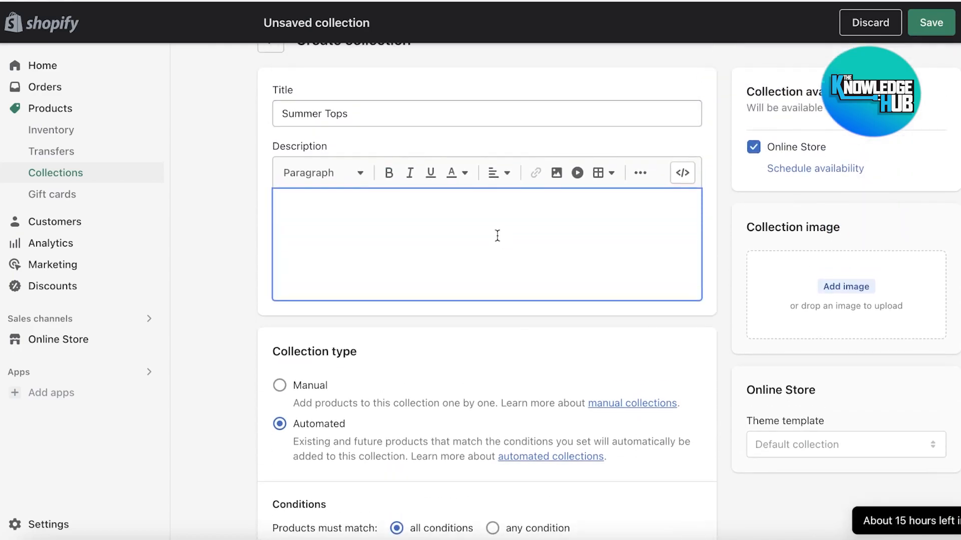
Set the automated collection's condition to Product tag is equal to Summer Tops and save the collection
{"action": "scroll", "coordinate": [497, 236], "scroll_direction": "down", "scroll_amount": 4}
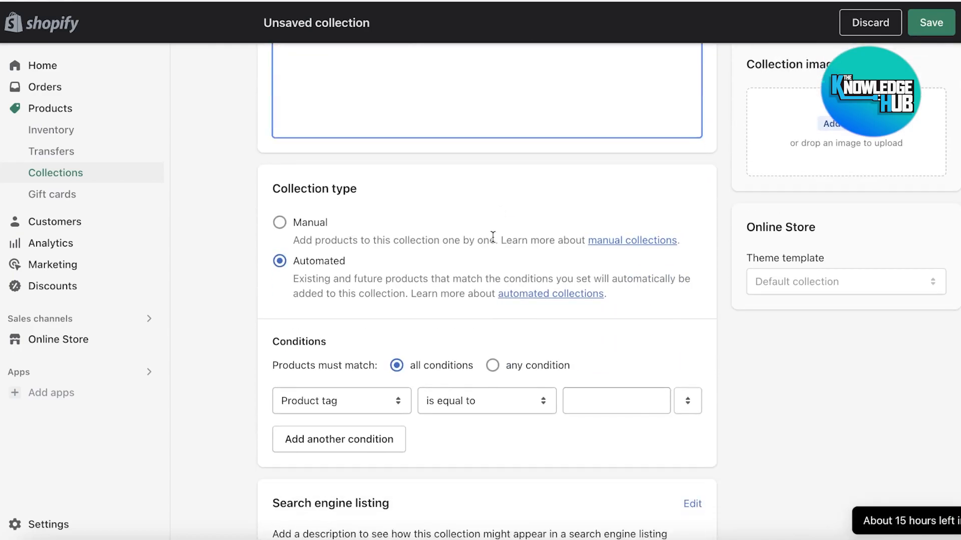
{"action": "scroll", "coordinate": [490, 239], "scroll_direction": "down", "scroll_amount": 3}
{"action": "scroll", "coordinate": [489, 242], "scroll_direction": "up", "scroll_amount": 8}
{"action": "scroll", "coordinate": [483, 240], "scroll_direction": "down", "scroll_amount": 8}
{"action": "left_click", "coordinate": [624, 270]}
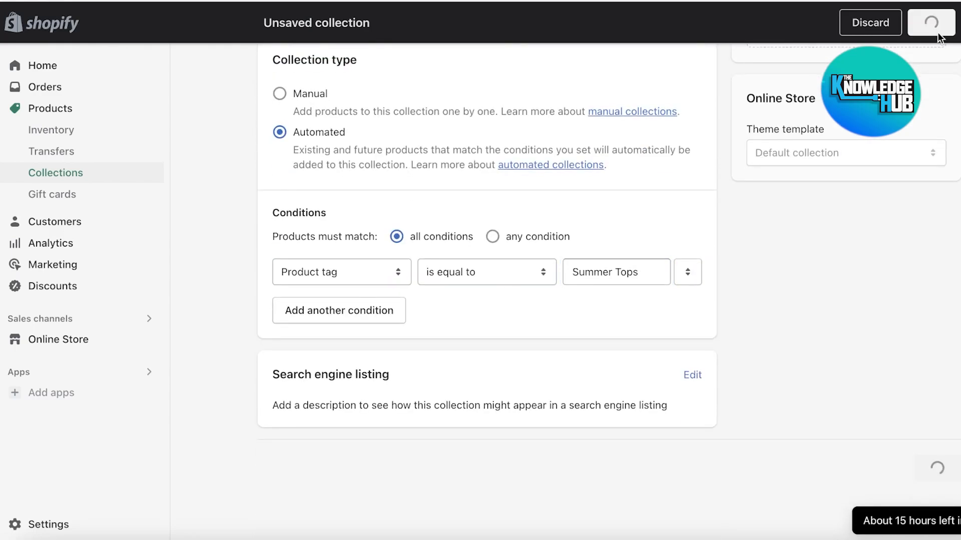
{"action": "scroll", "coordinate": [785, 223], "scroll_direction": "up", "scroll_amount": 6}
{"action": "scroll", "coordinate": [781, 227], "scroll_direction": "down", "scroll_amount": 6}
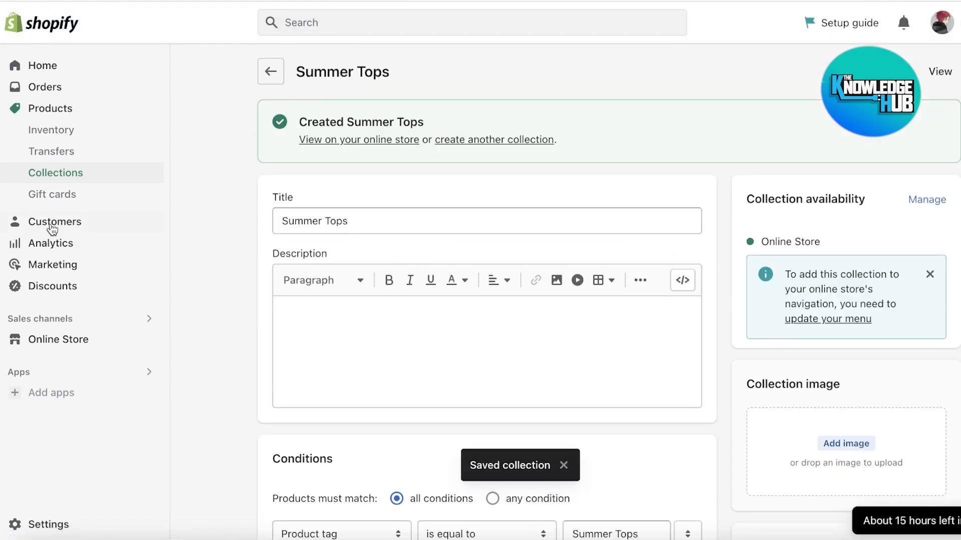
Add a menu item named Summer under Catalog in the main menu, linked to the Home page
{"action": "left_click", "coordinate": [47, 342]}
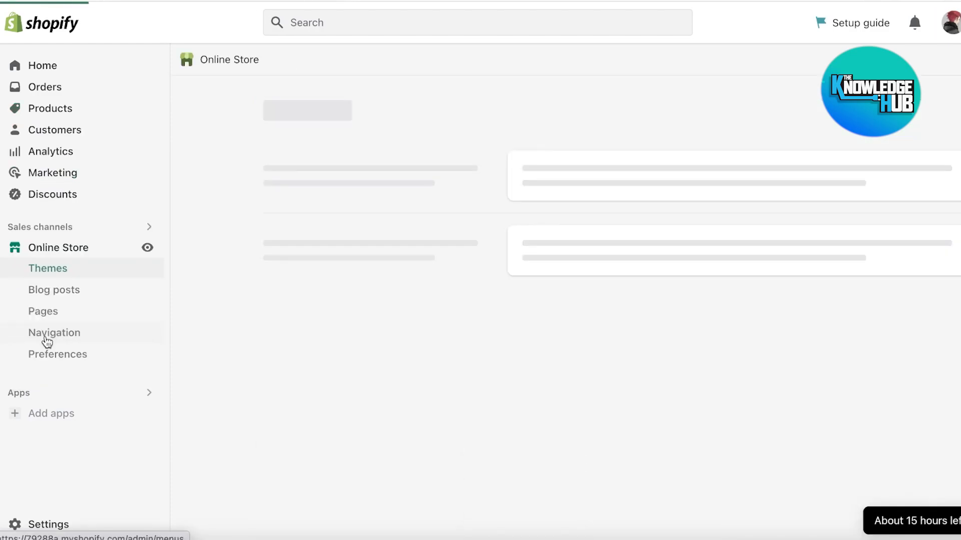
{"action": "left_click", "coordinate": [47, 339]}
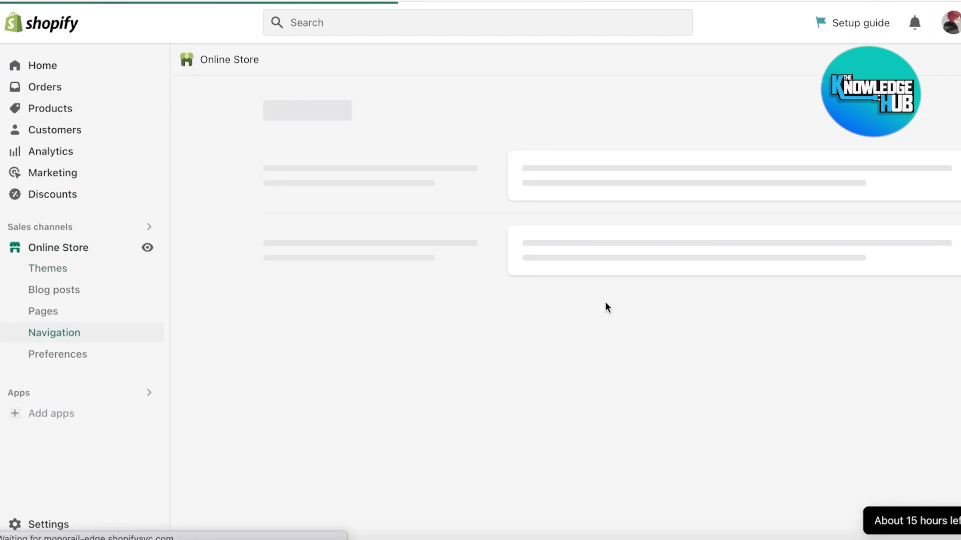
{"action": "scroll", "coordinate": [542, 382], "scroll_direction": "down", "scroll_amount": 5}
{"action": "scroll", "coordinate": [543, 374], "scroll_direction": "up", "scroll_amount": 5}
{"action": "left_click", "coordinate": [542, 375]}
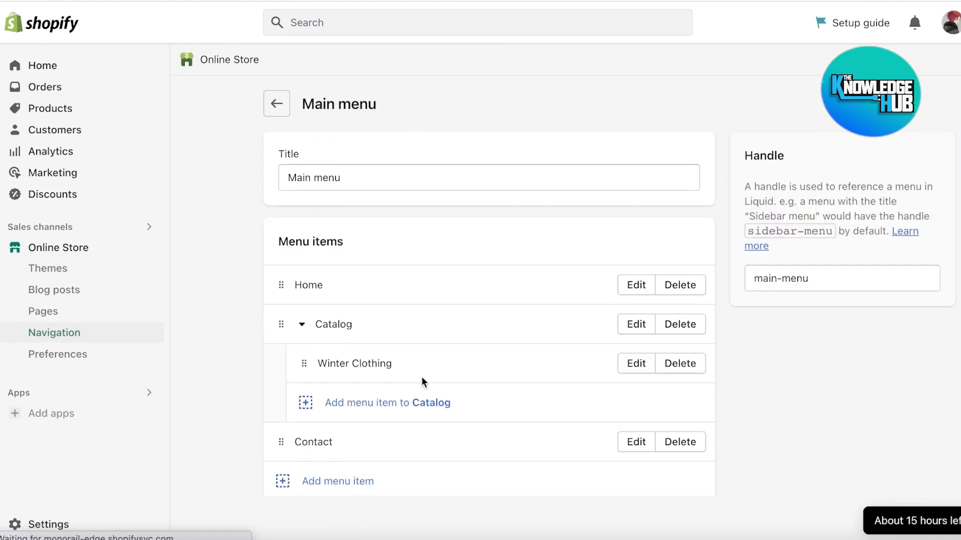
{"action": "left_click", "coordinate": [382, 400]}
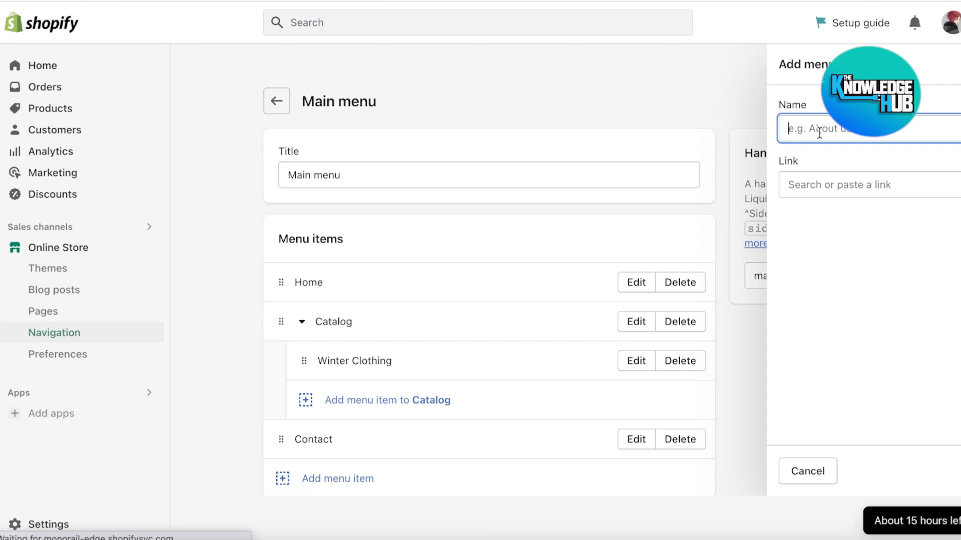
{"action": "type", "text": "Summer"}
{"action": "left_click", "coordinate": [831, 185]}
{"action": "left_click", "coordinate": [842, 219]}
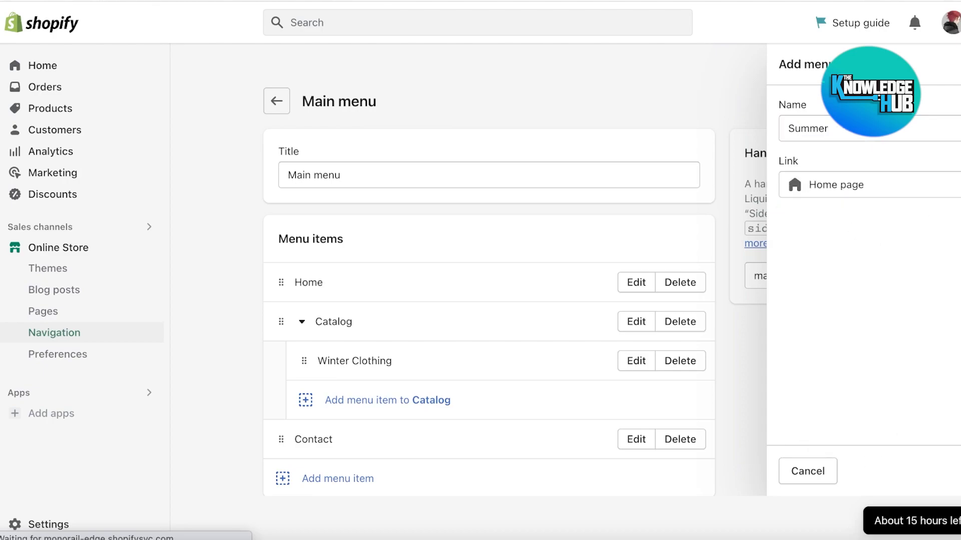
{"action": "left_click", "coordinate": [938, 471]}
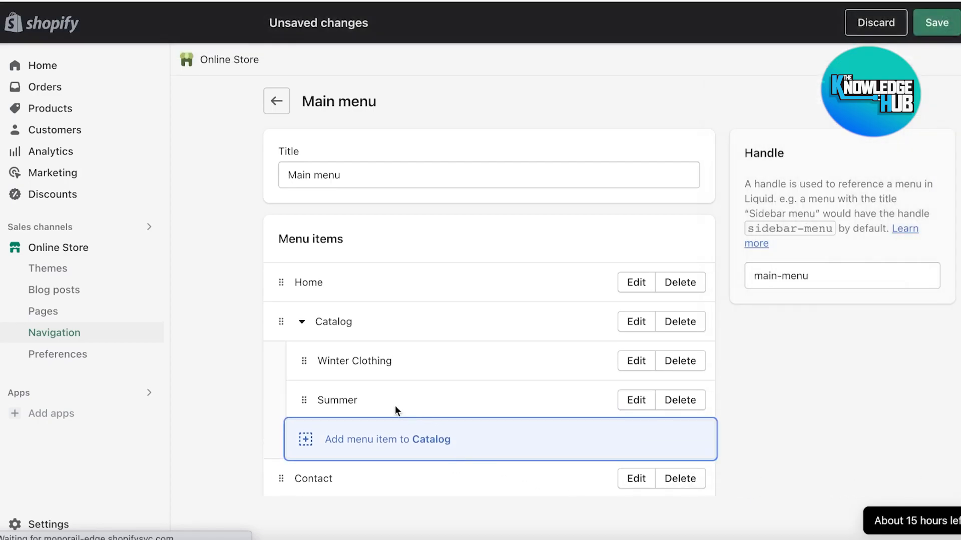
Add another menu item named Summer Tops under Catalog, linked to the Summer Tops collection
{"action": "left_click", "coordinate": [307, 438]}
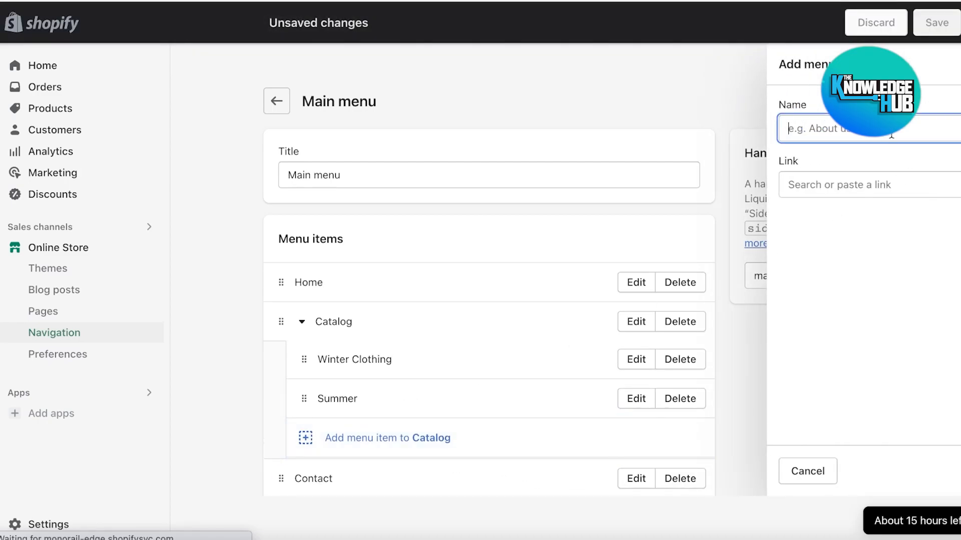
{"action": "type", "text": "Summer Top"}
{"action": "left_click", "coordinate": [845, 185]}
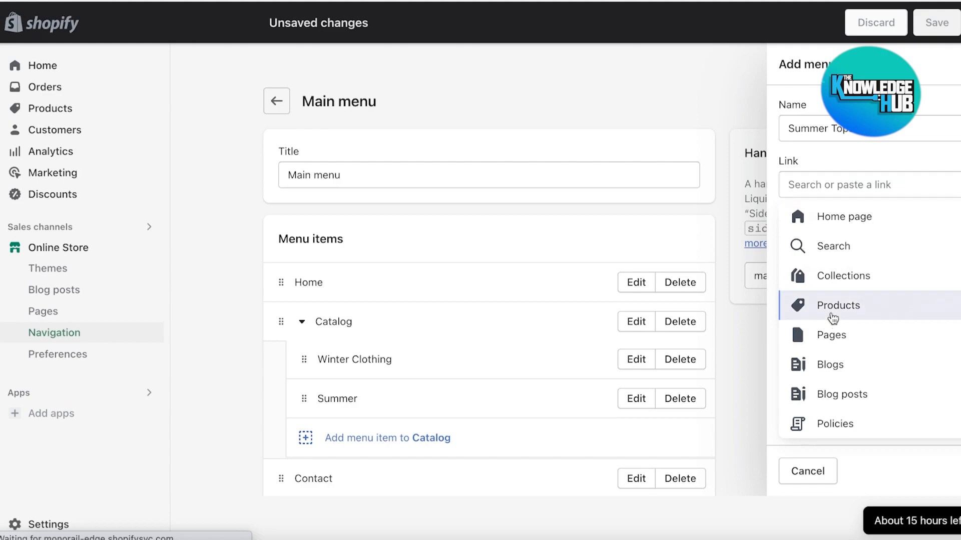
{"action": "left_click", "coordinate": [823, 283]}
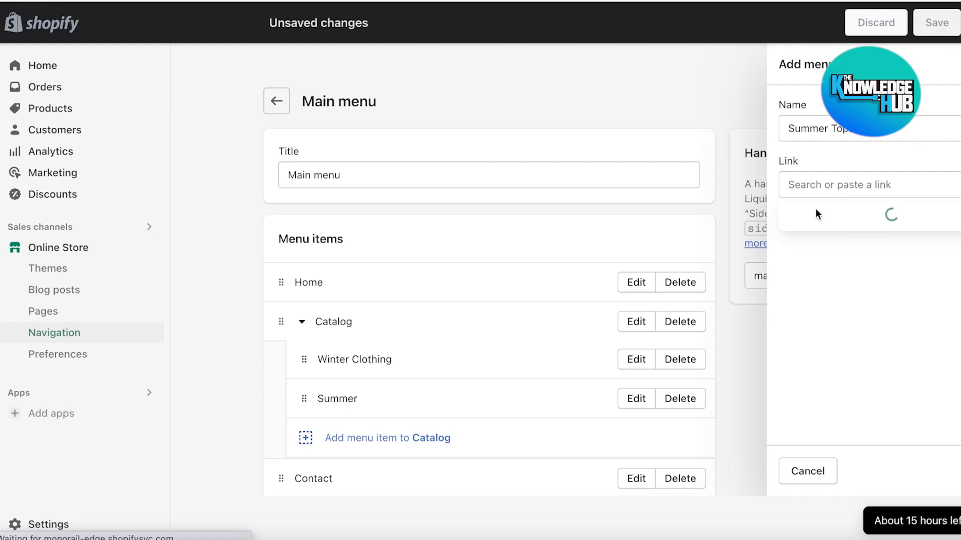
{"action": "left_click", "coordinate": [832, 315]}
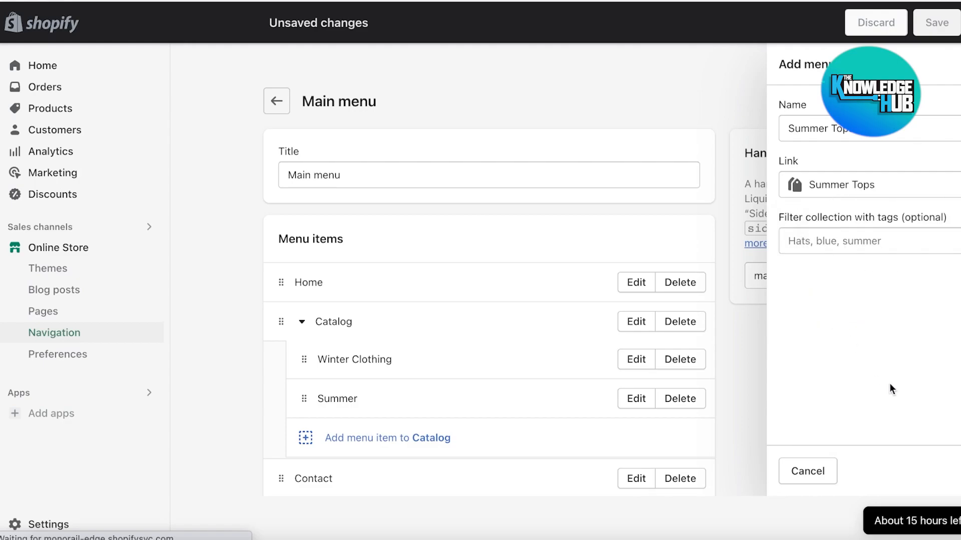
{"action": "key", "text": "Return"}
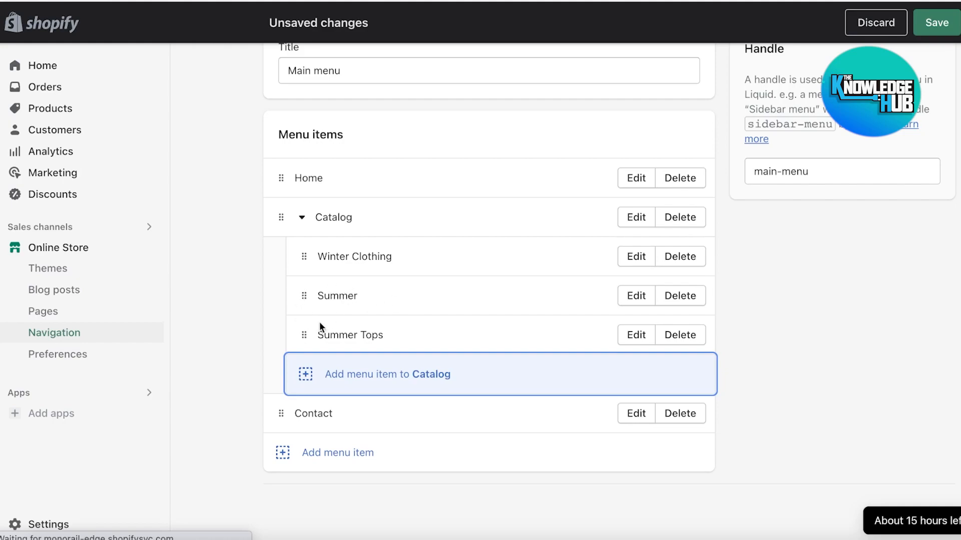
Nest the Summer Tops menu item under Summer, and collapse and expand the Summer group to check the nesting
{"action": "left_click_drag", "start_coordinate": [306, 333], "coordinate": [331, 333]}
{"action": "left_click", "coordinate": [325, 297]}
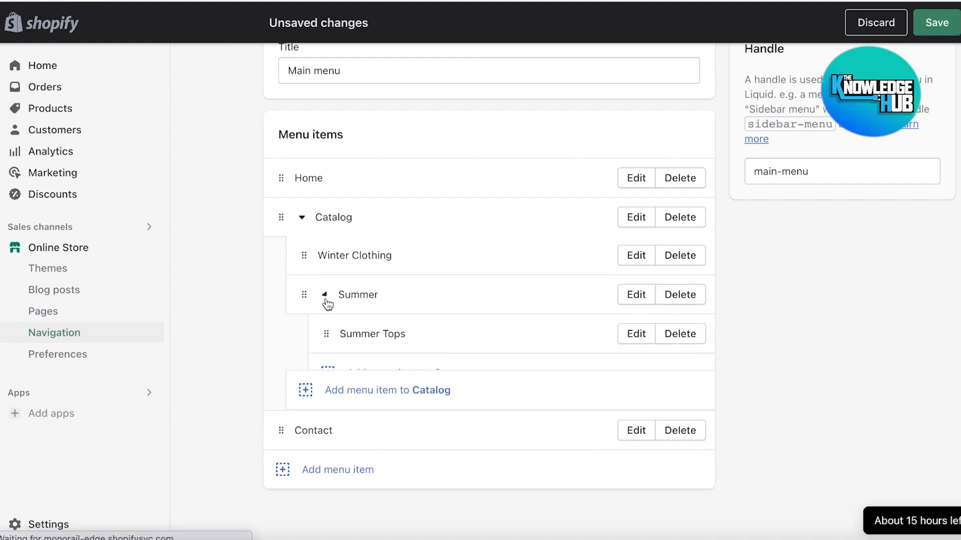
{"action": "left_click", "coordinate": [325, 298]}
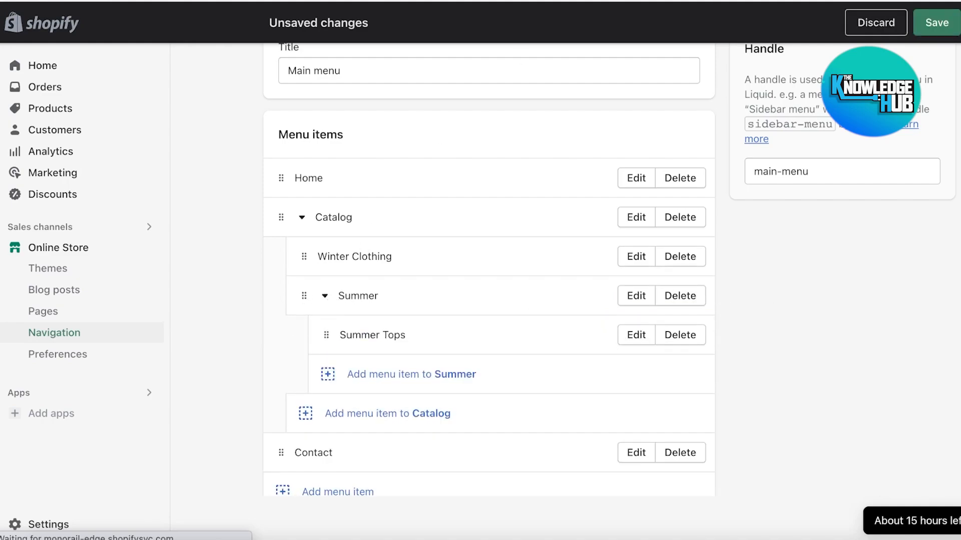